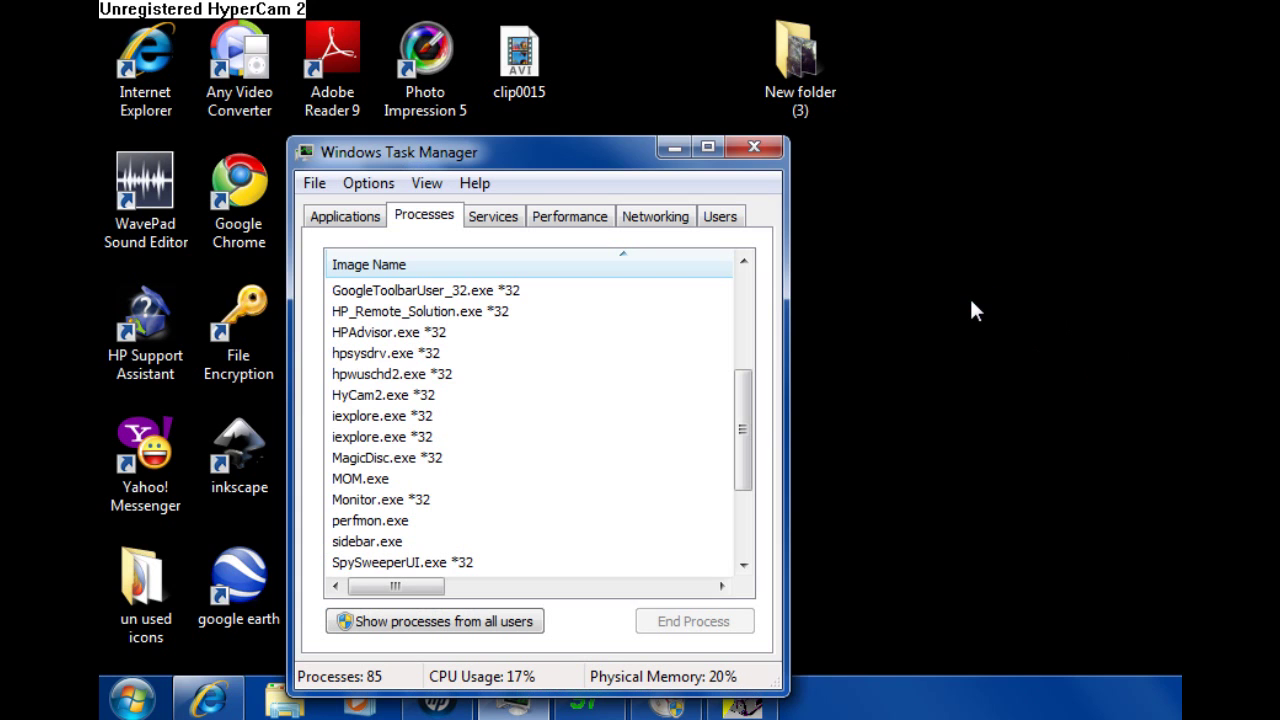
Review the CPU and memory graphs and the process list, then minimize Task Manager.
left_click(582, 216)
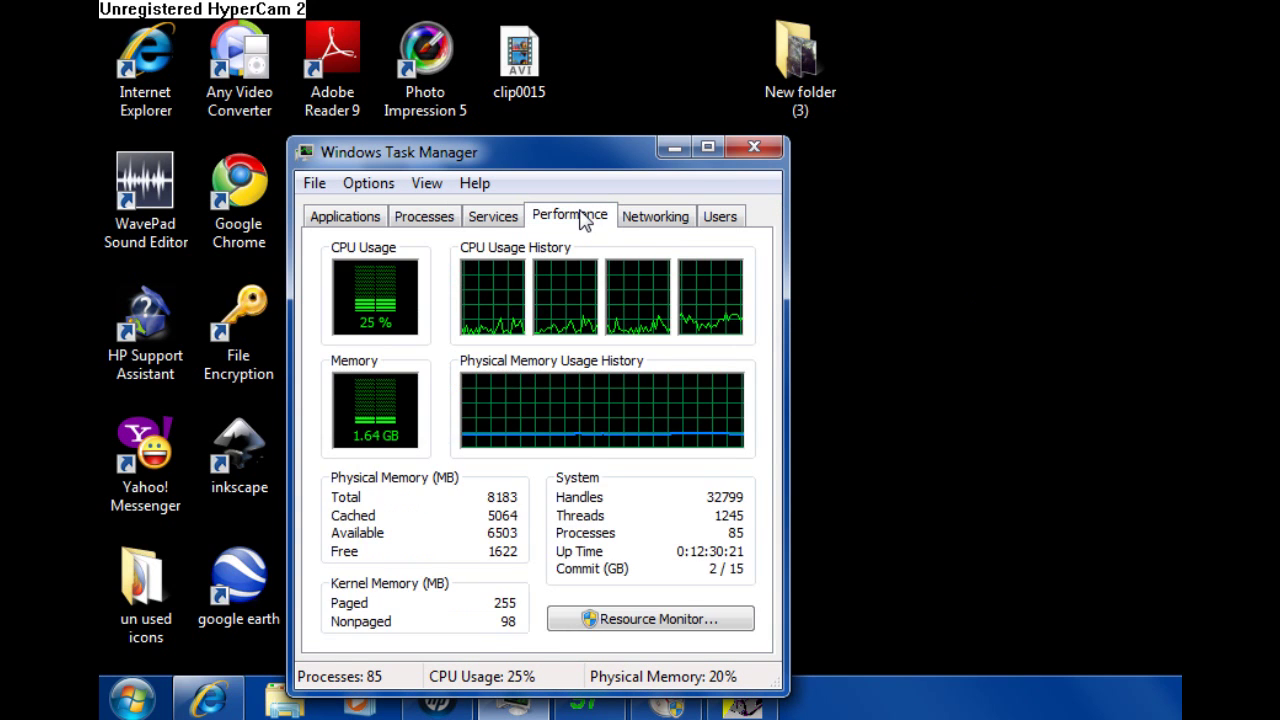
left_click_drag(592, 155, 690, 85)
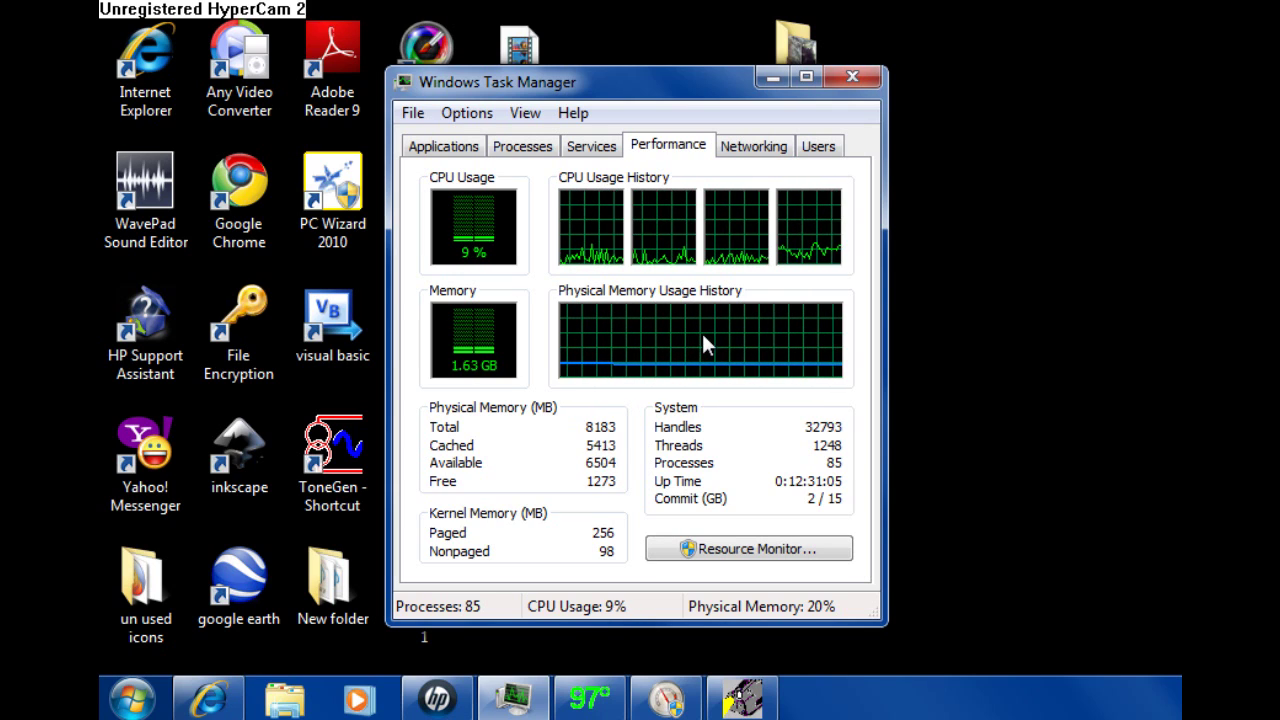
left_click(522, 148)
left_click_drag(841, 358, 865, 483)
left_click(668, 146)
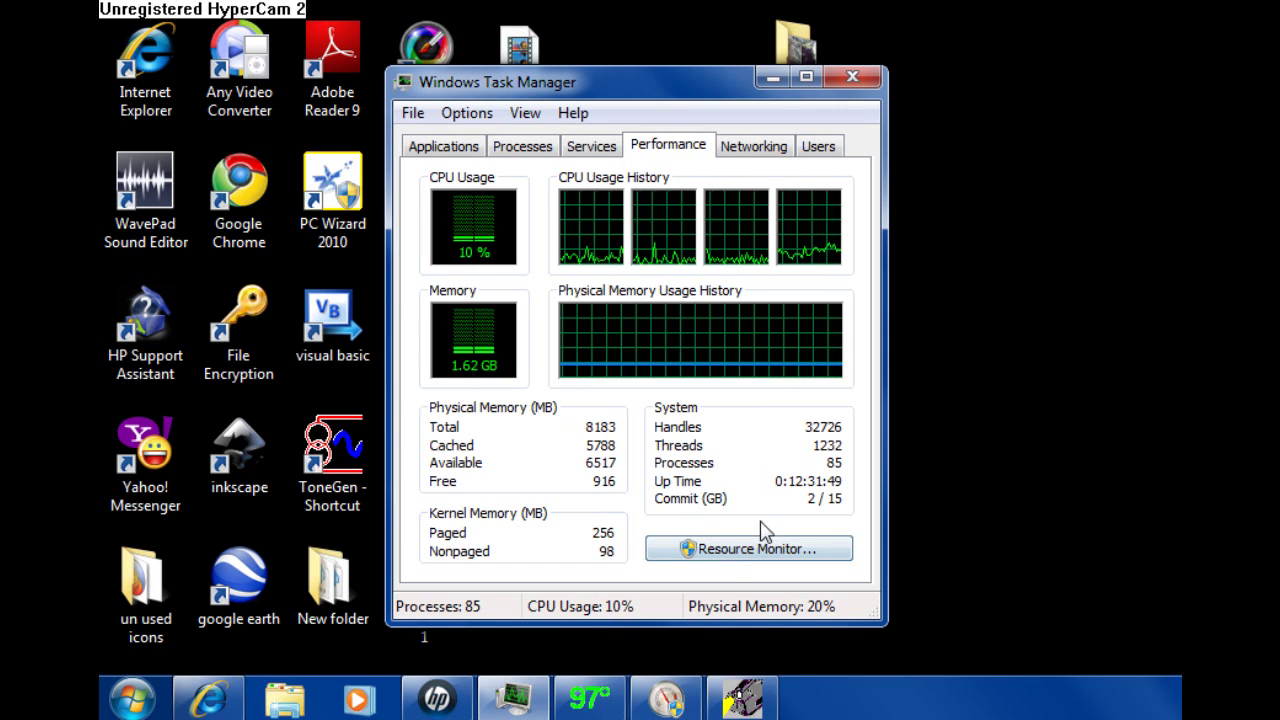
left_click(776, 78)
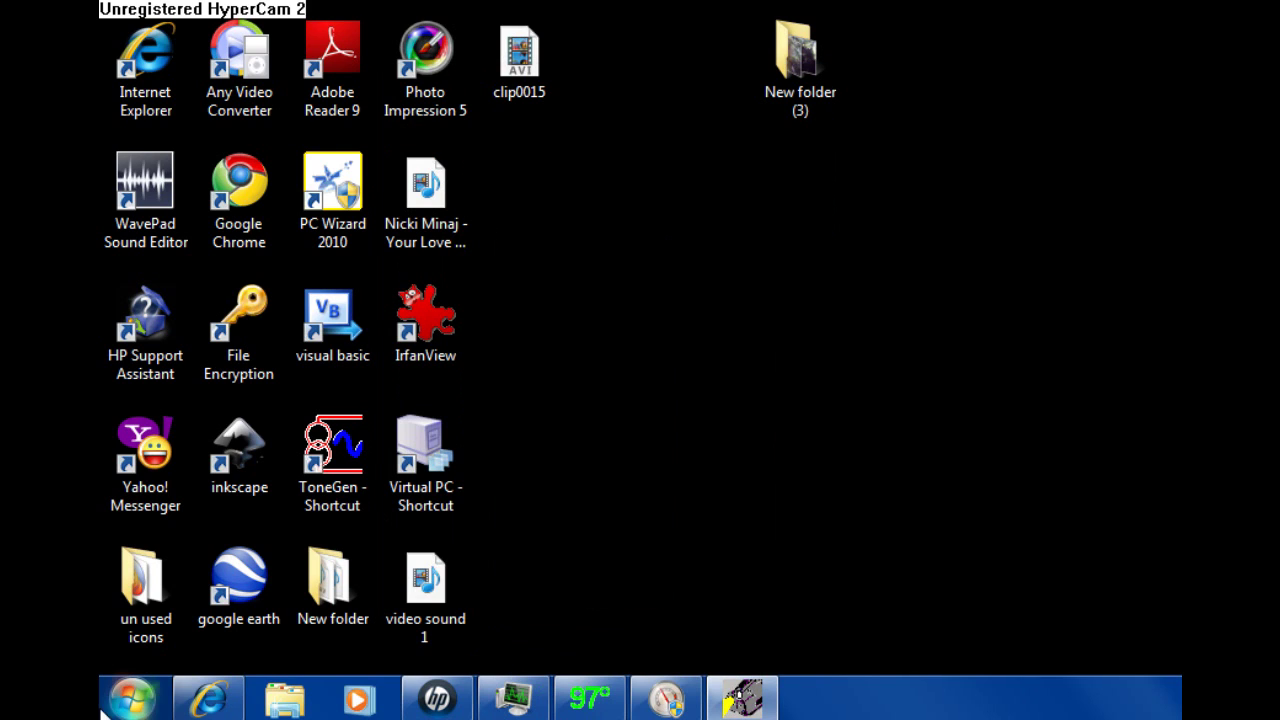
Run perfmon.exe from the Start menu's Run dialog to open Performance Monitor.
left_click(130, 705)
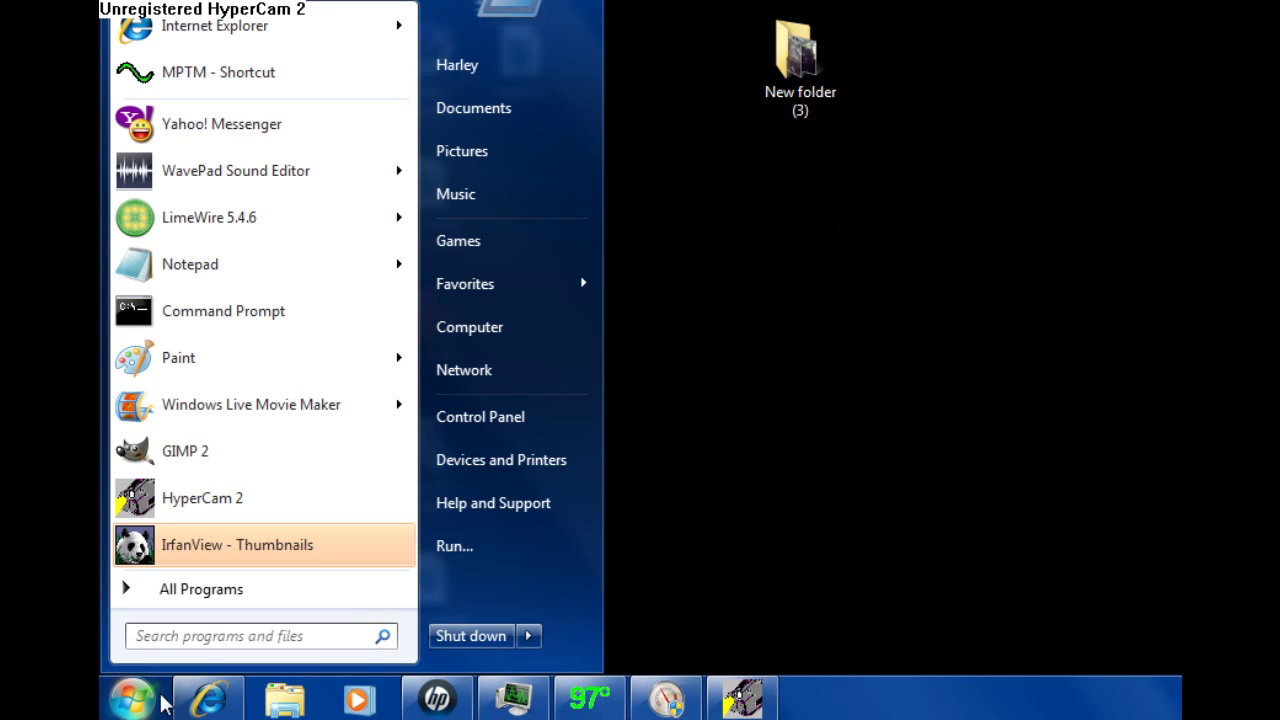
left_click(468, 548)
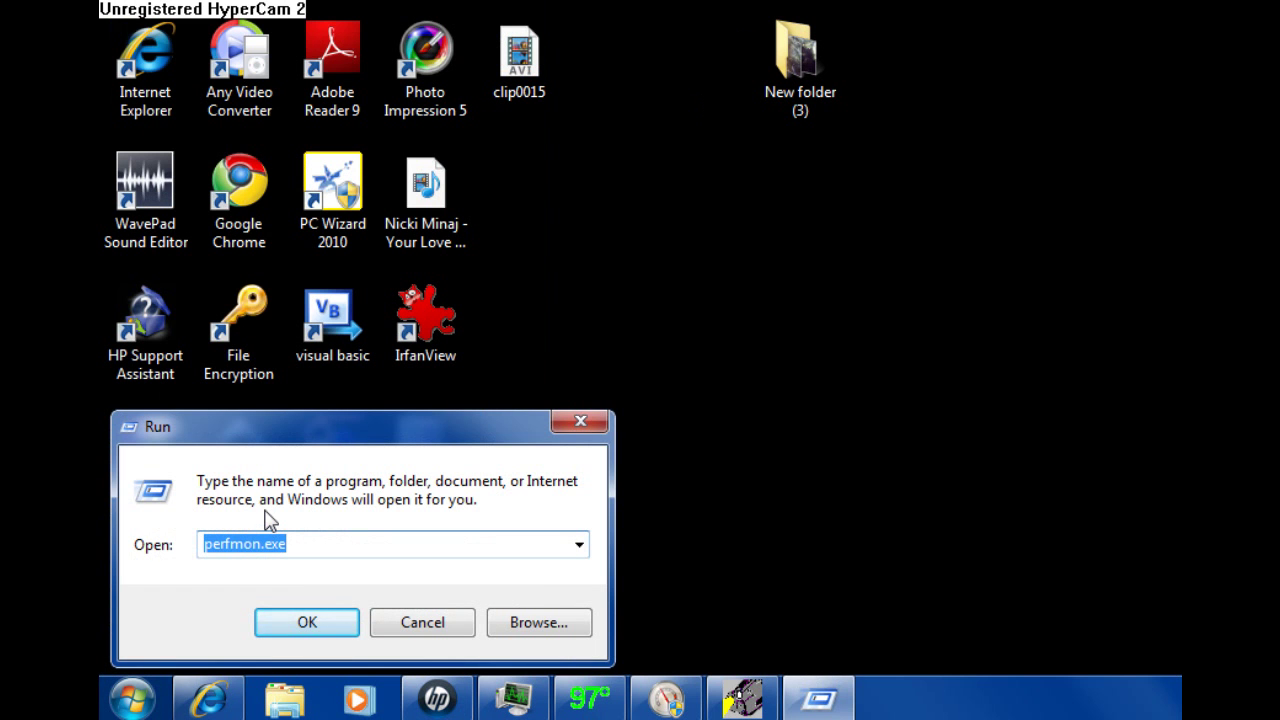
type("per")
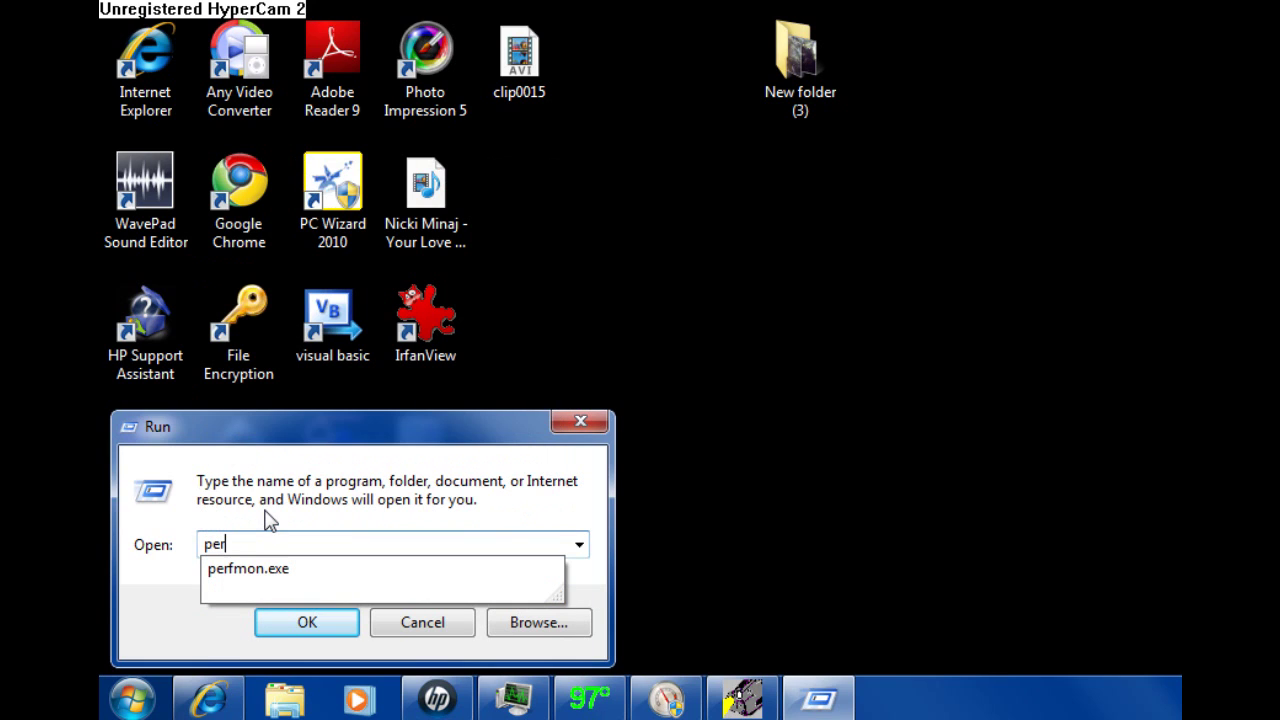
type("fmon.exe")
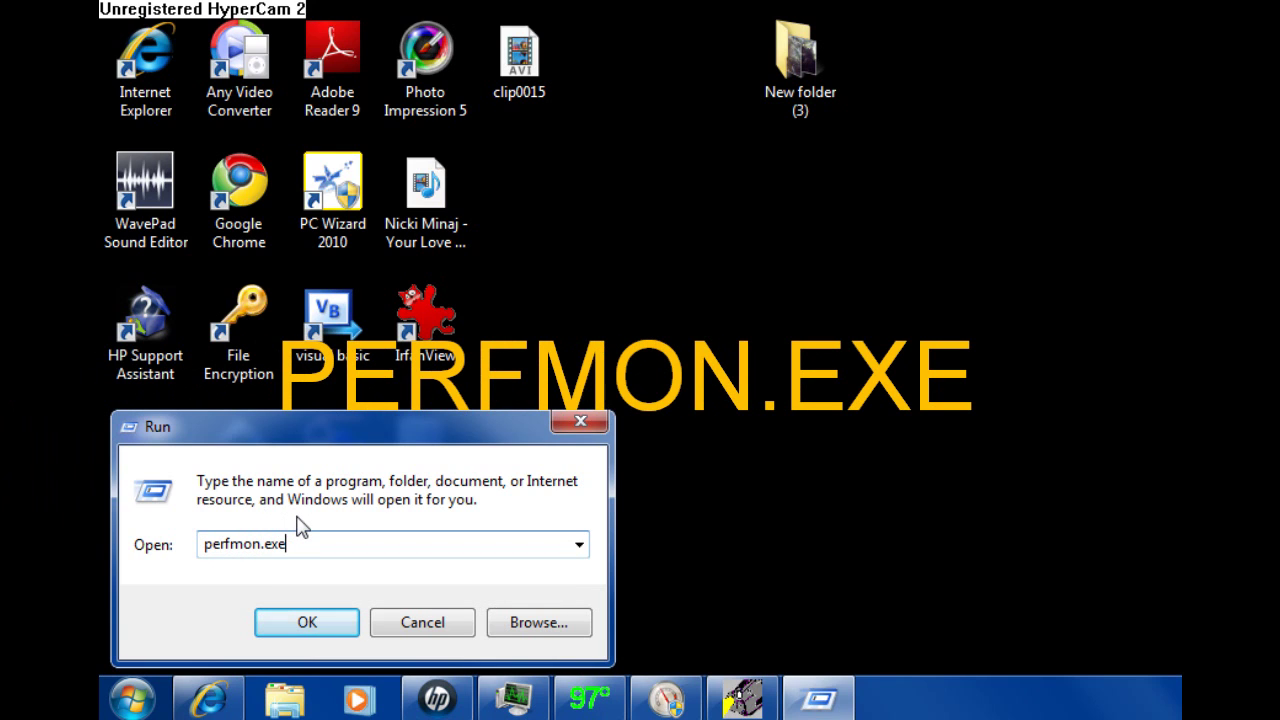
left_click(312, 628)
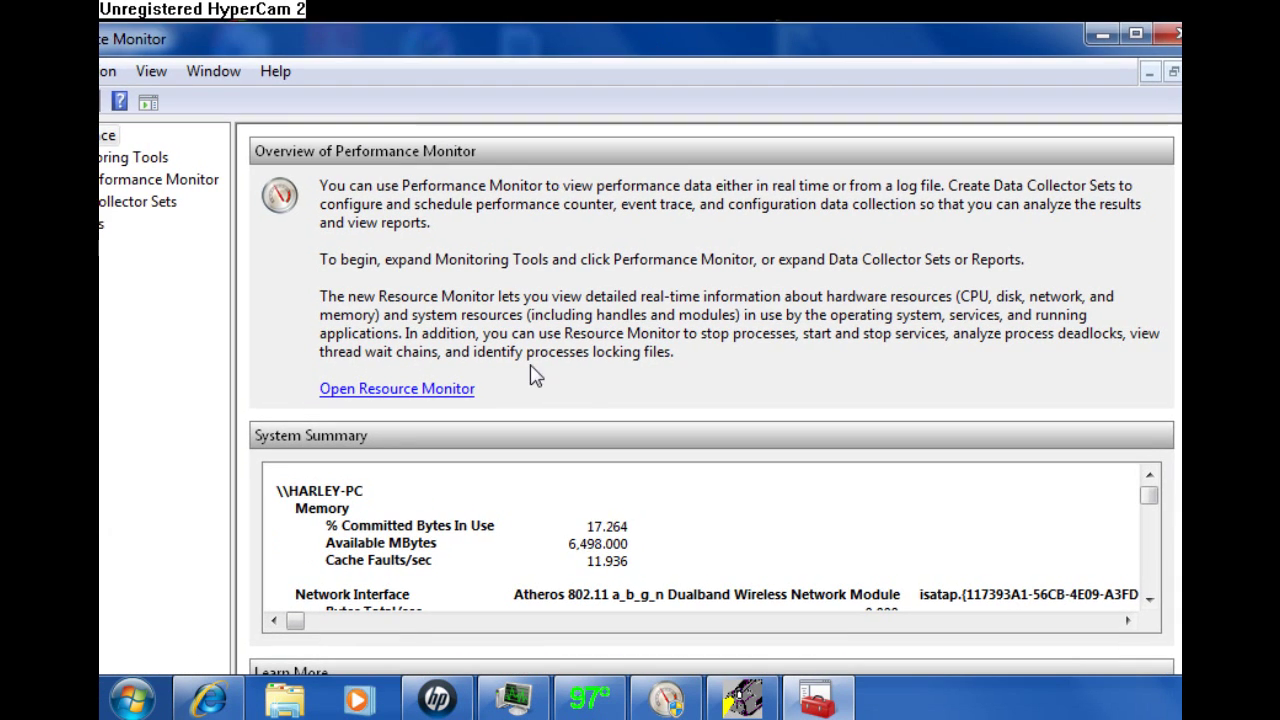
Open Resource Monitor and view its CPU, Memory, Disk and Network tabs before returning to Overview.
left_click(398, 390)
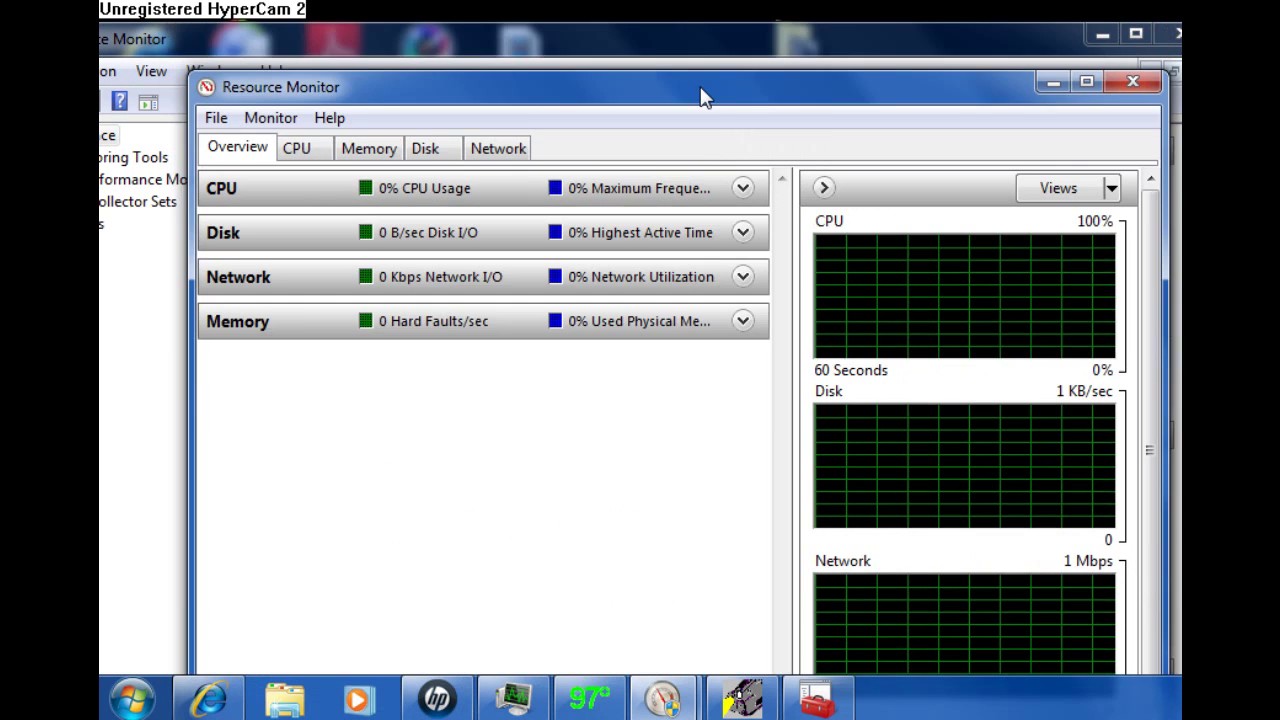
left_click_drag(700, 94, 666, 57)
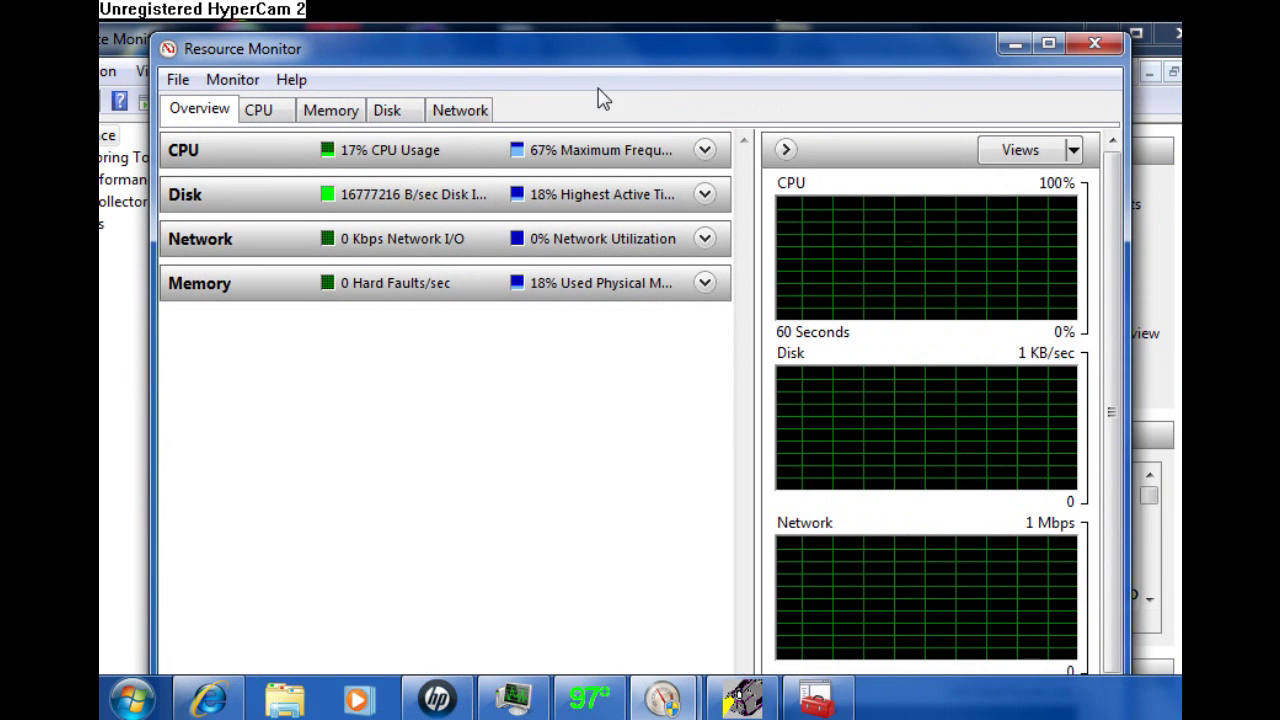
left_click(258, 110)
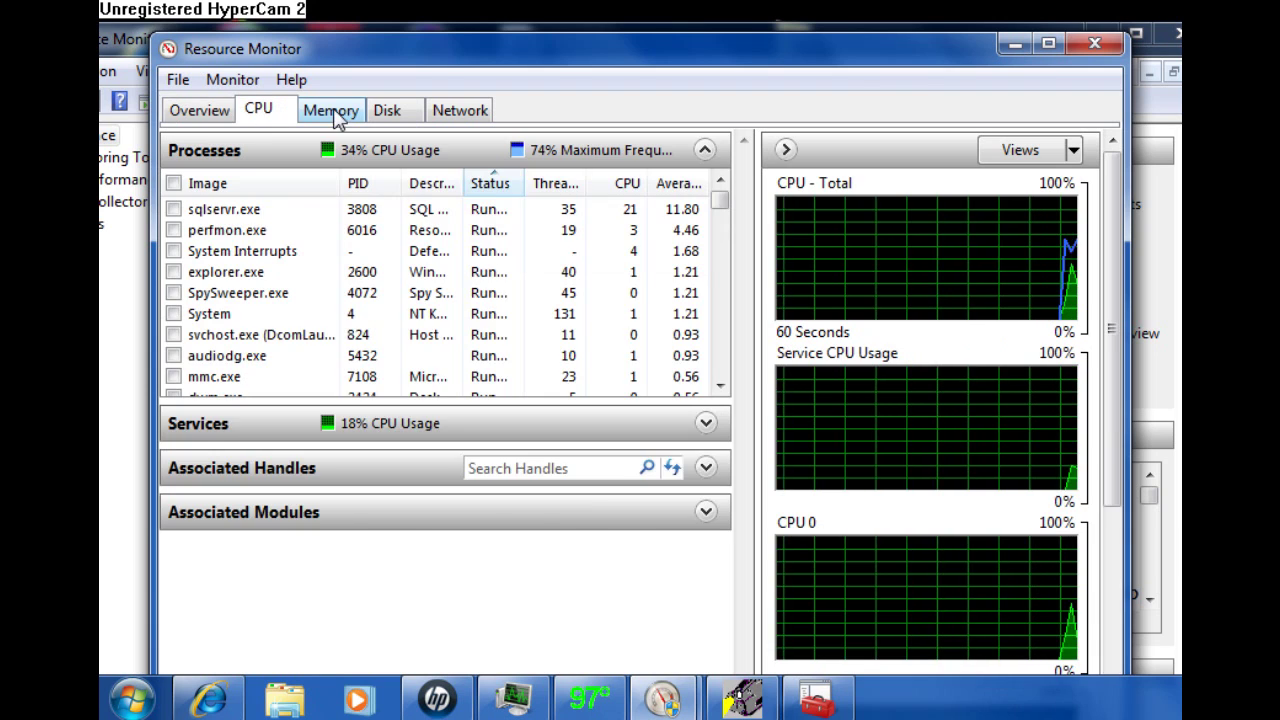
left_click(338, 116)
left_click(398, 113)
left_click(457, 110)
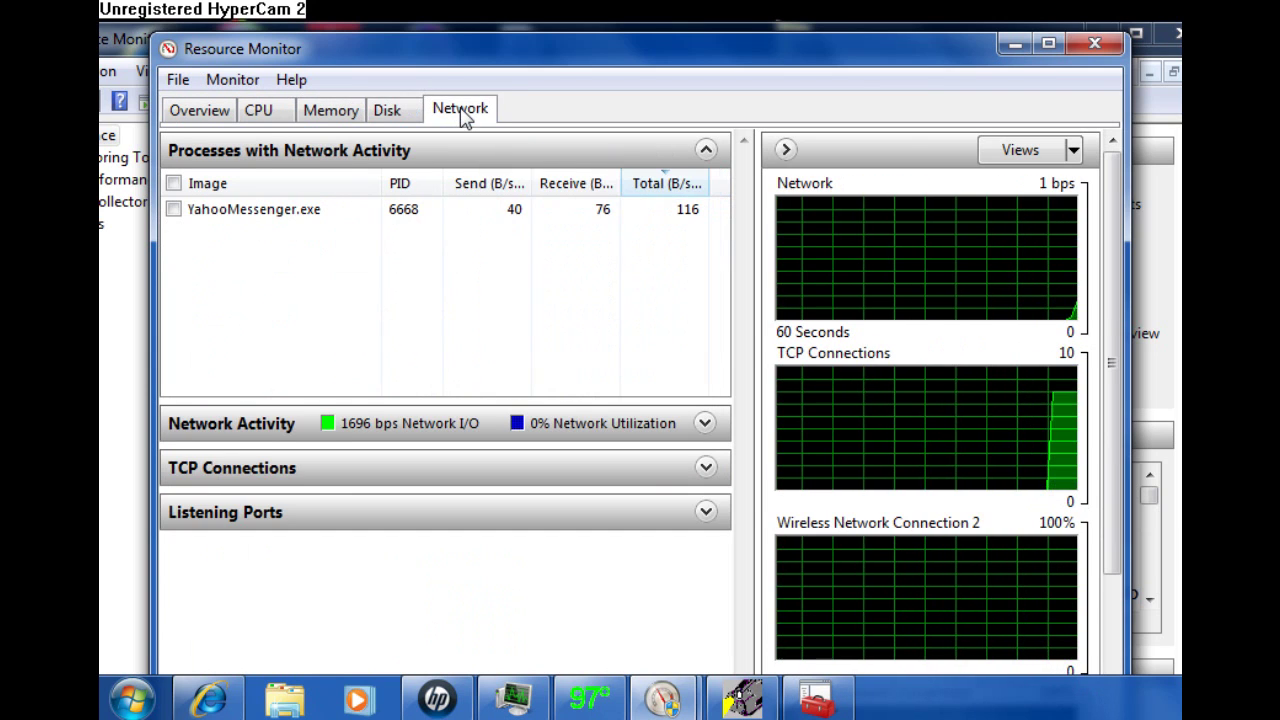
left_click(402, 114)
left_click(205, 111)
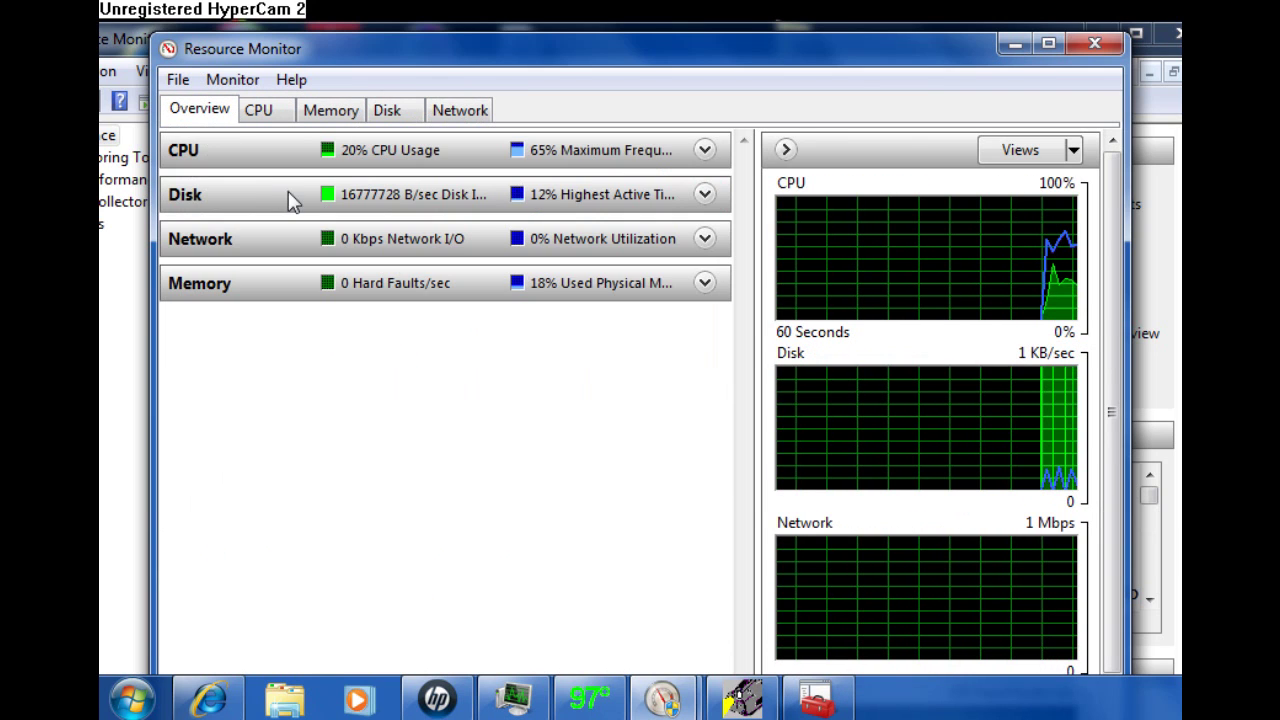
Expand and collapse the CPU and Disk sections on the Overview tab.
left_click(705, 152)
left_click(706, 155)
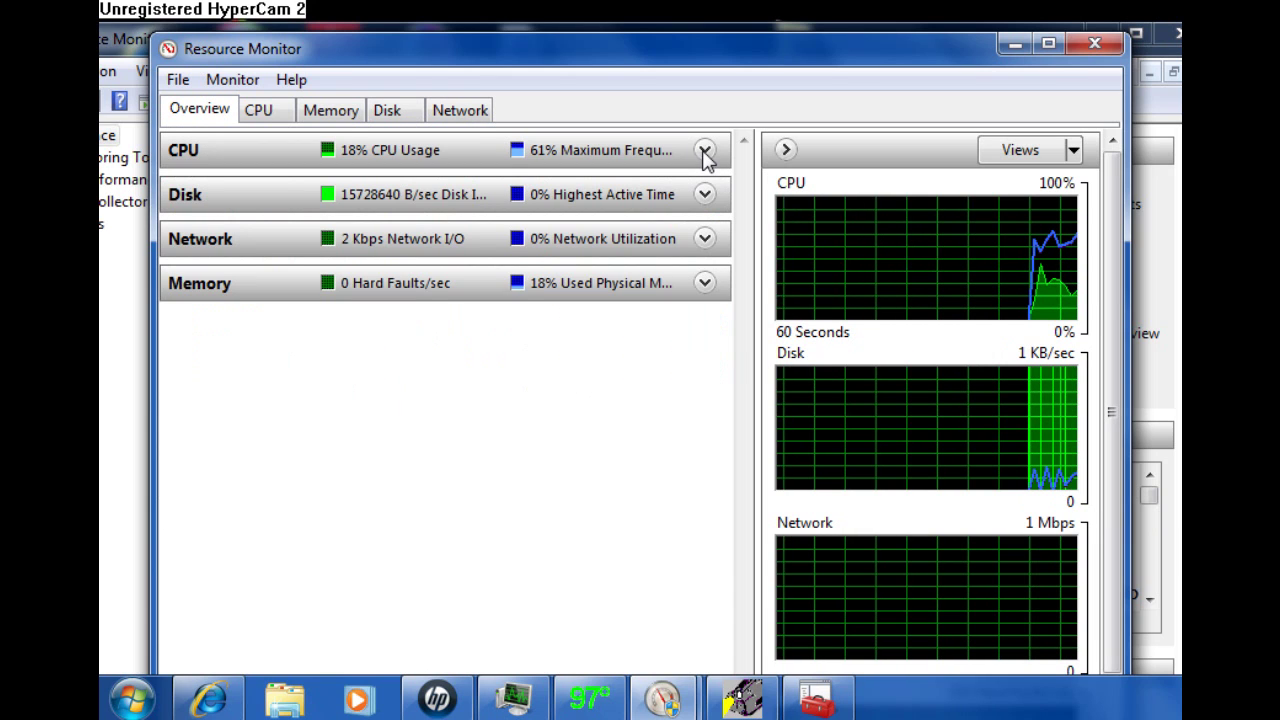
left_click(705, 196)
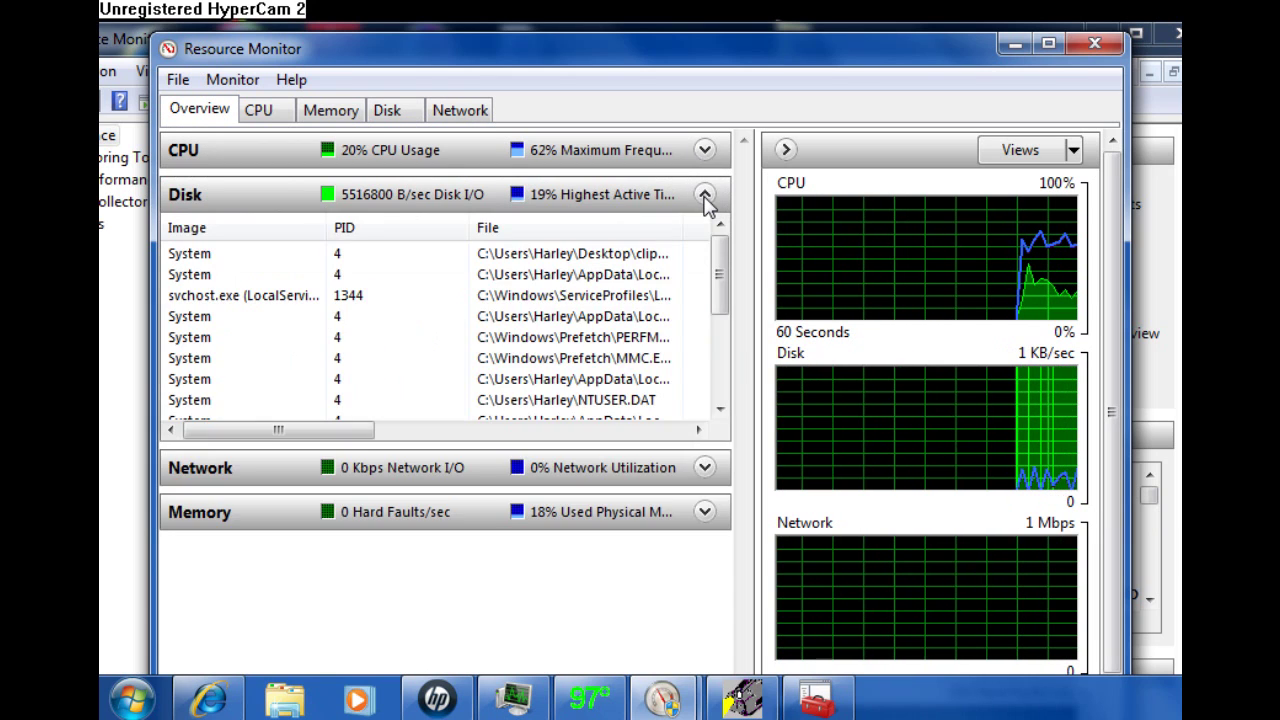
left_click(704, 196)
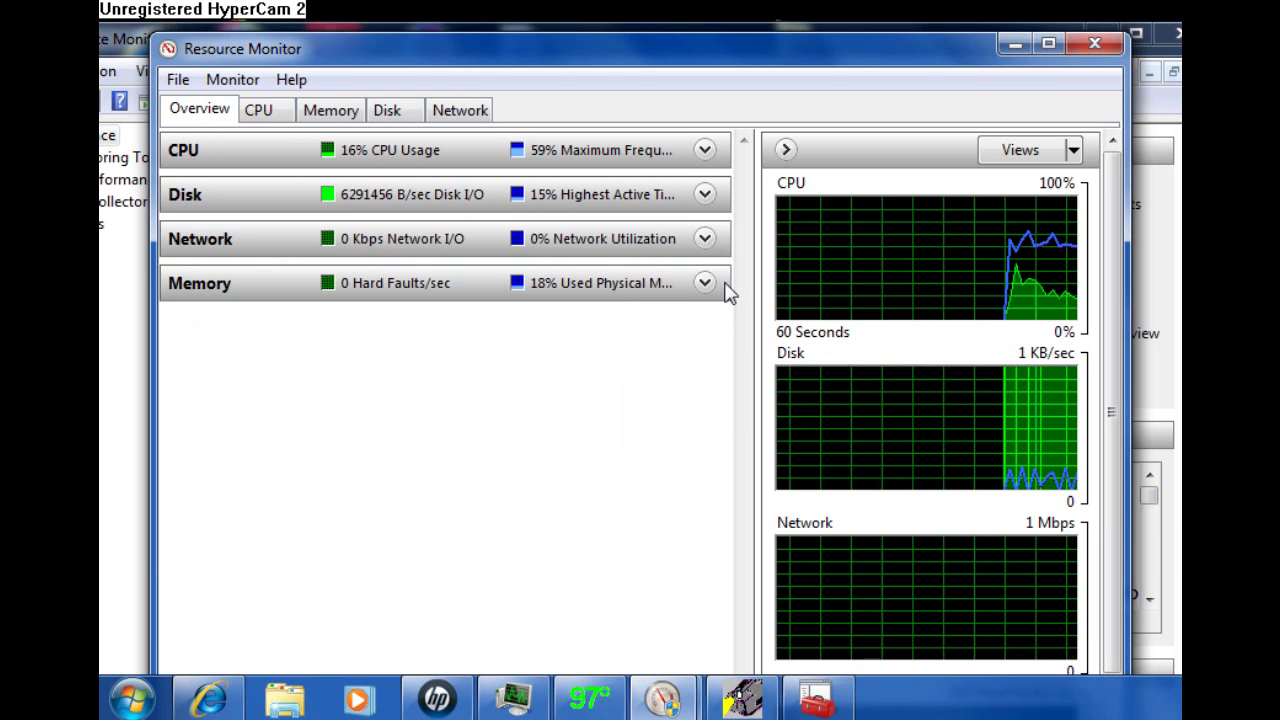
left_click_drag(737, 63, 772, 48)
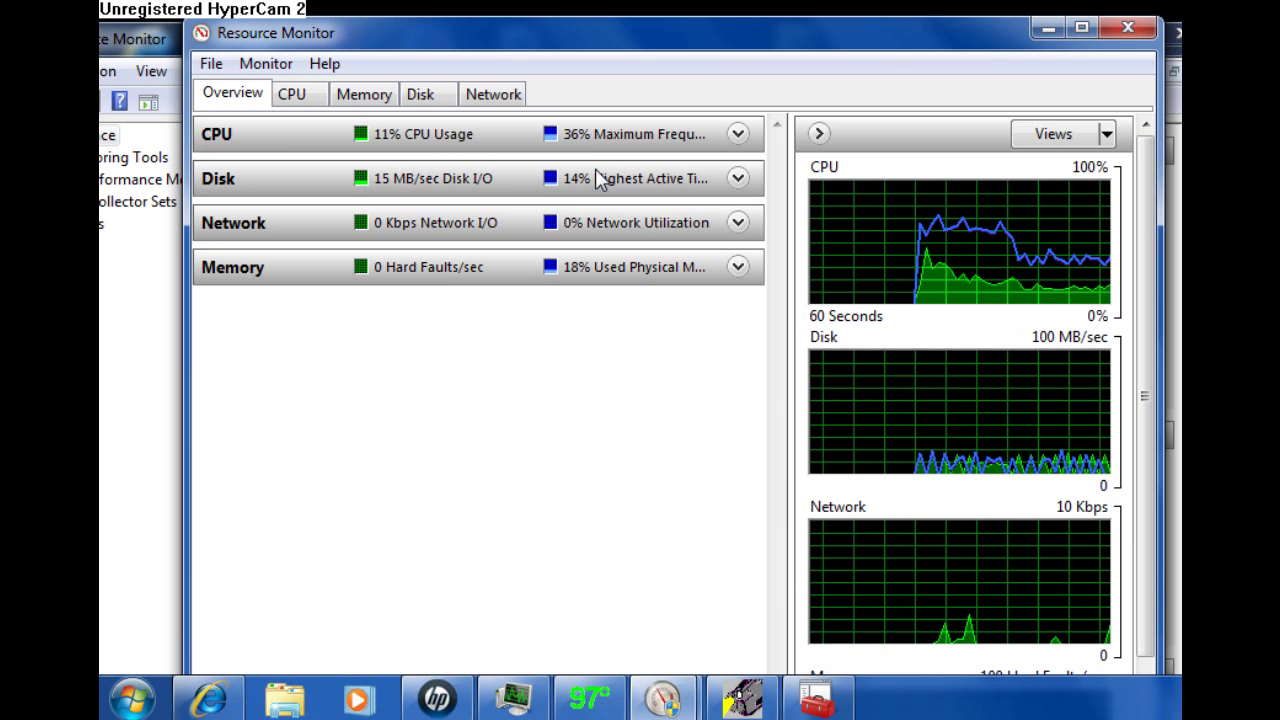
Expand the Memory section and narrow Hard Faults/sec so Commit (KB) values are fully visible.
left_click(595, 172)
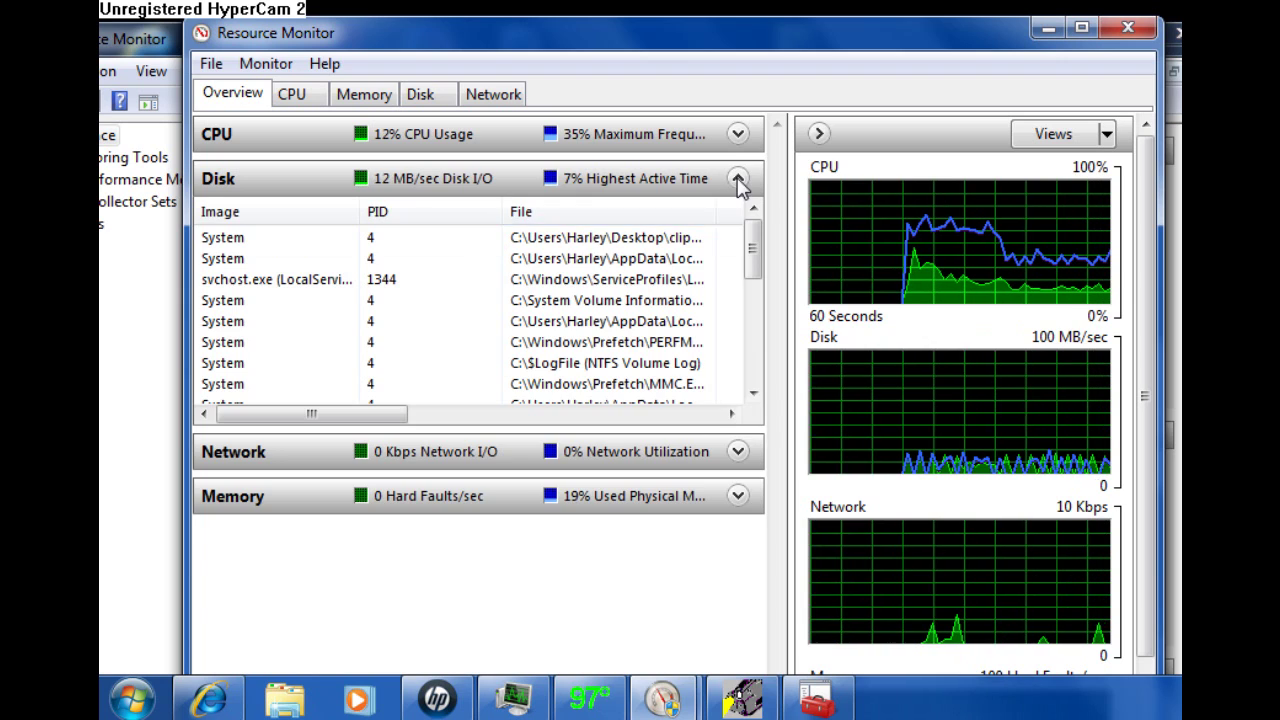
left_click(737, 179)
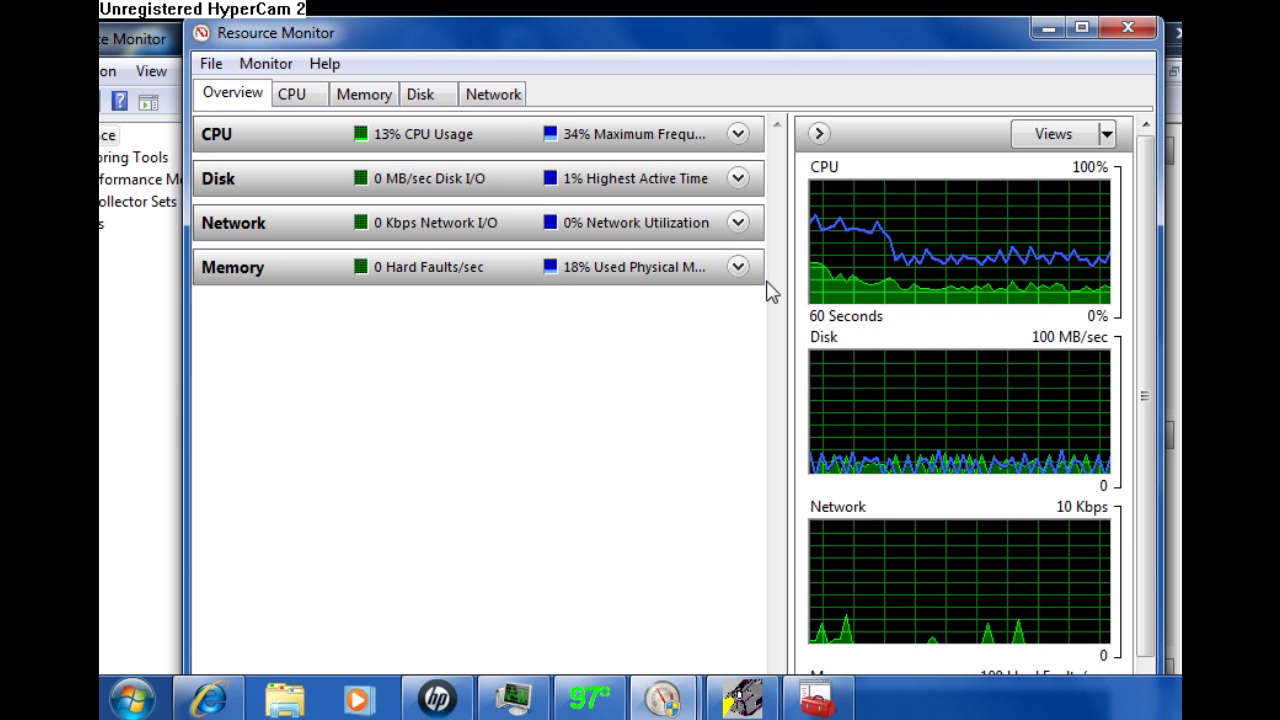
left_click(738, 268)
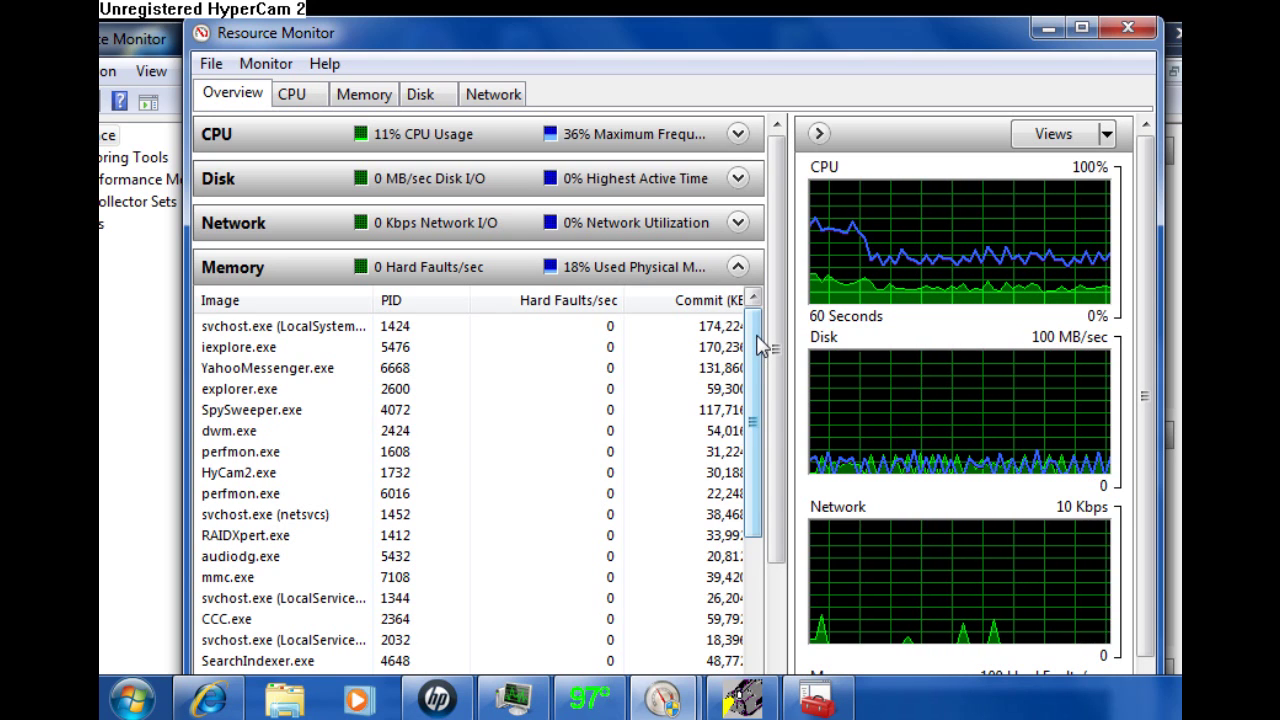
left_click_drag(757, 343, 760, 305)
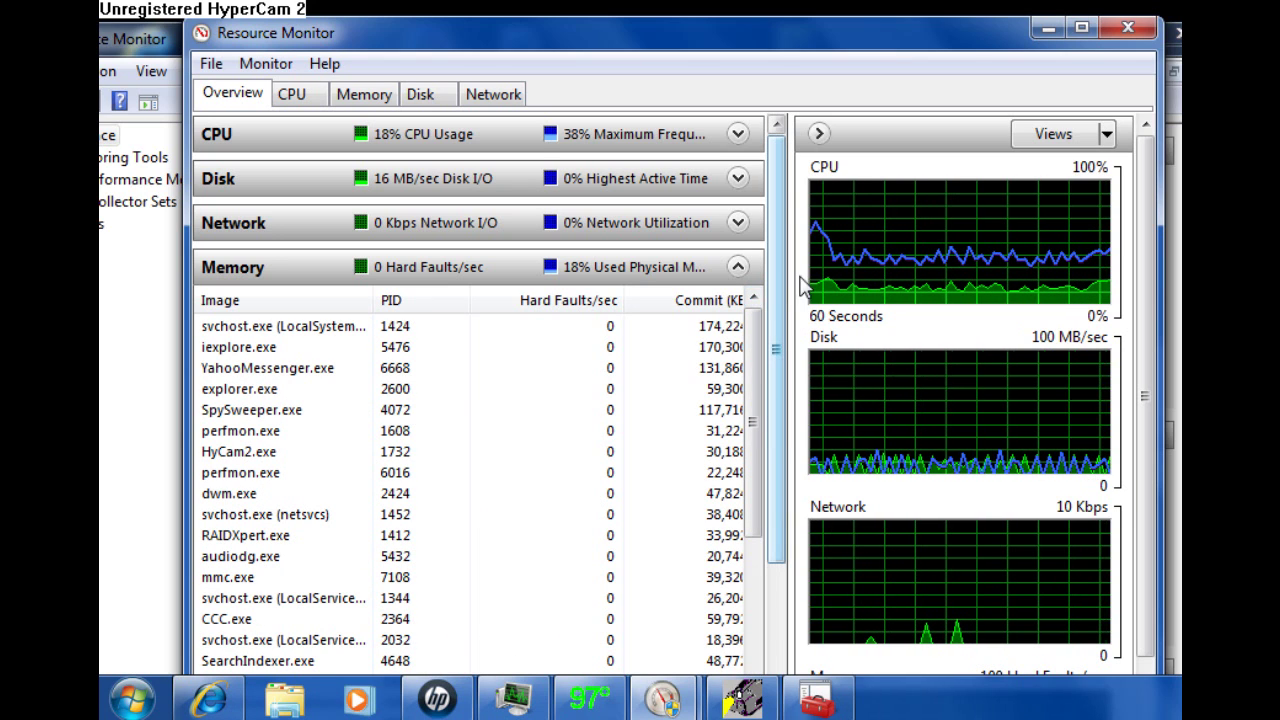
left_click_drag(838, 20, 850, 0)
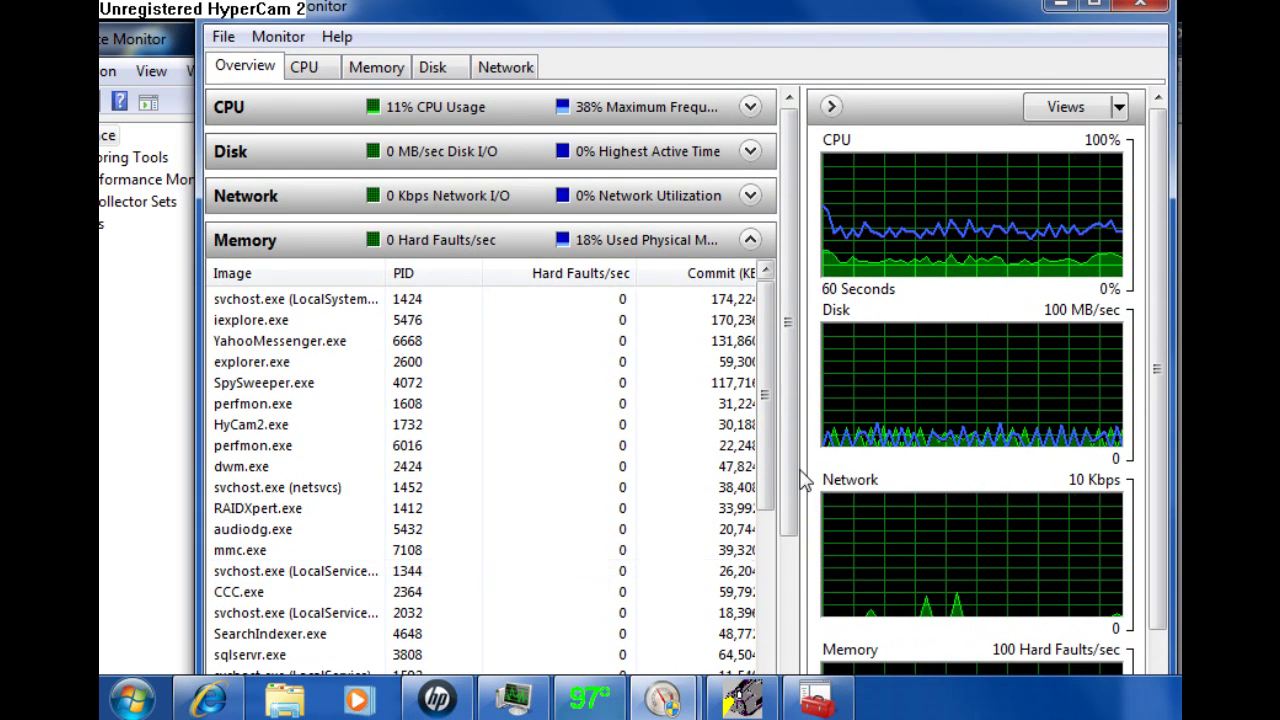
left_click_drag(934, 18, 959, 8)
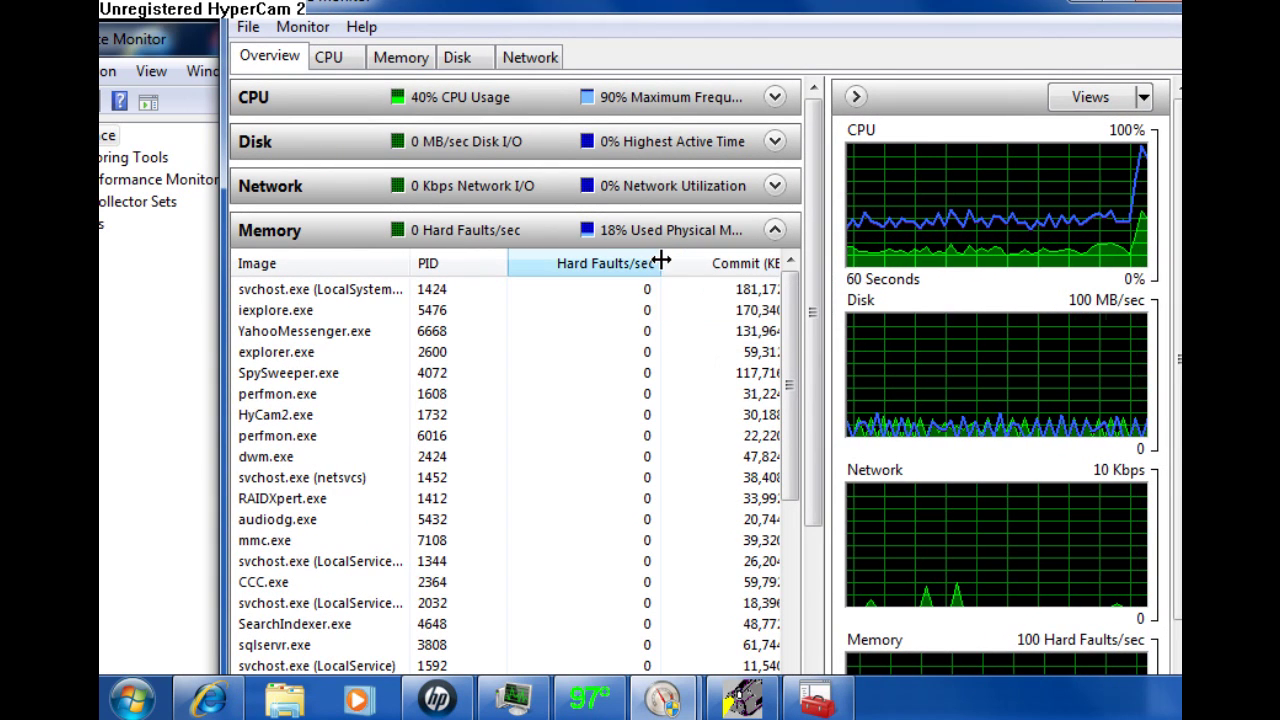
left_click_drag(660, 262, 621, 263)
scroll(792, 216, "down", 3)
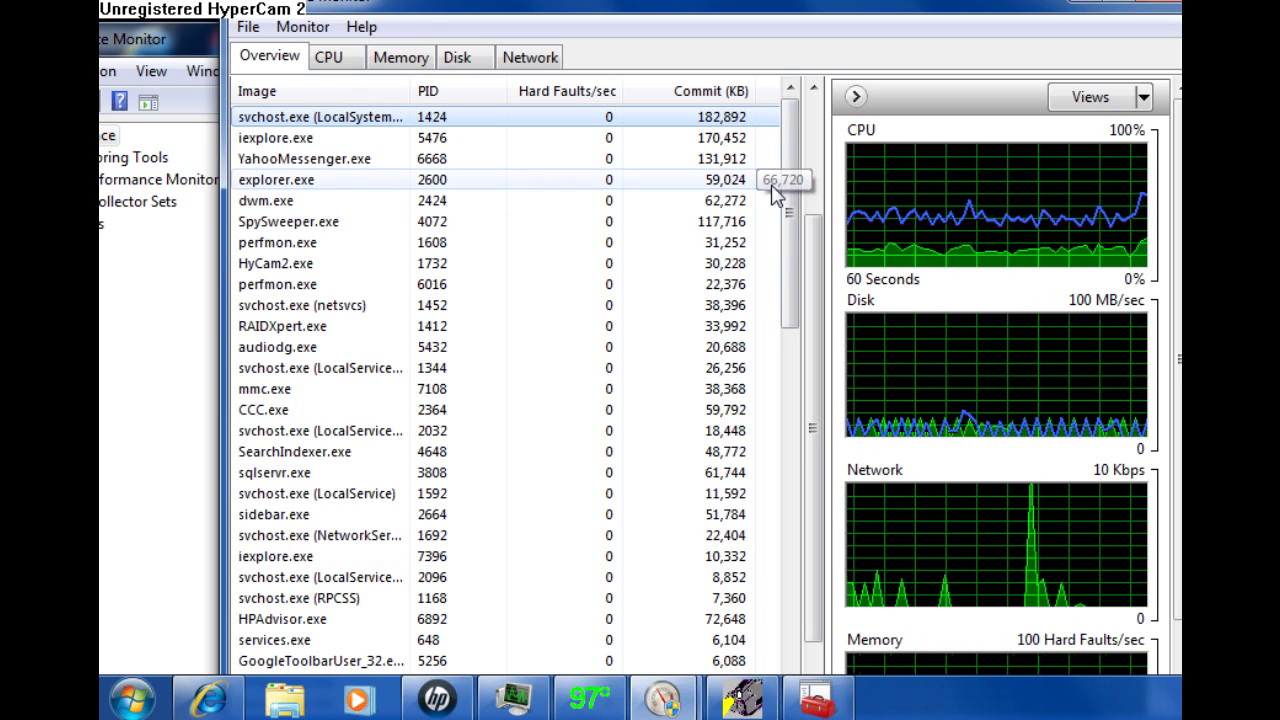
left_click_drag(792, 145, 791, 91)
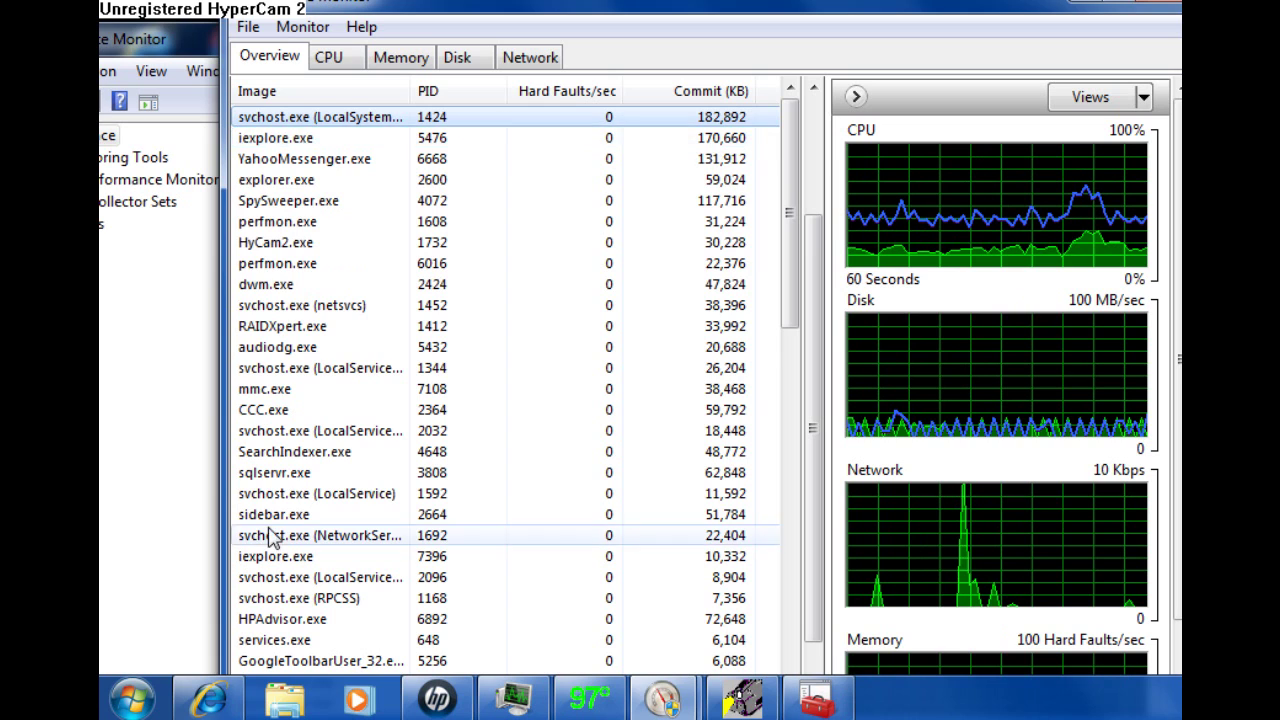
Check the YouTube page, select iexplore.exe (PID 5476) in Resource Monitor, and reopen Task Manager.
left_click(218, 702)
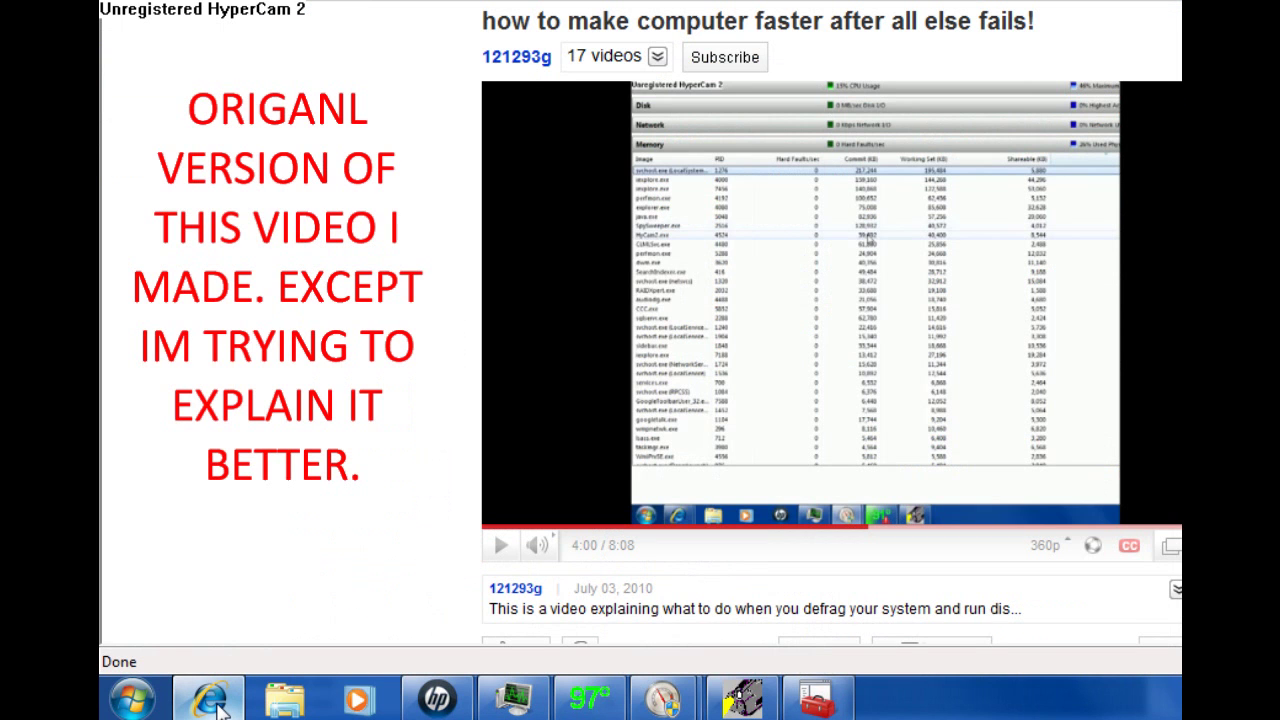
left_click(218, 702)
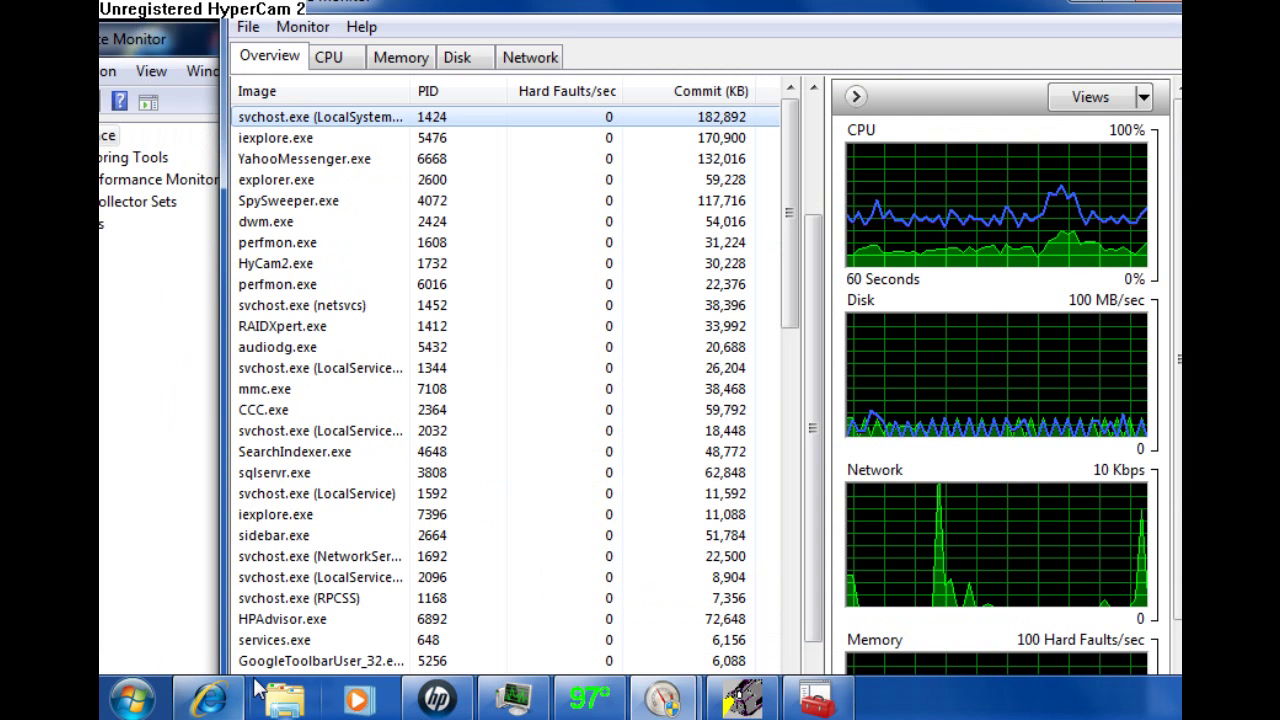
left_click(212, 702)
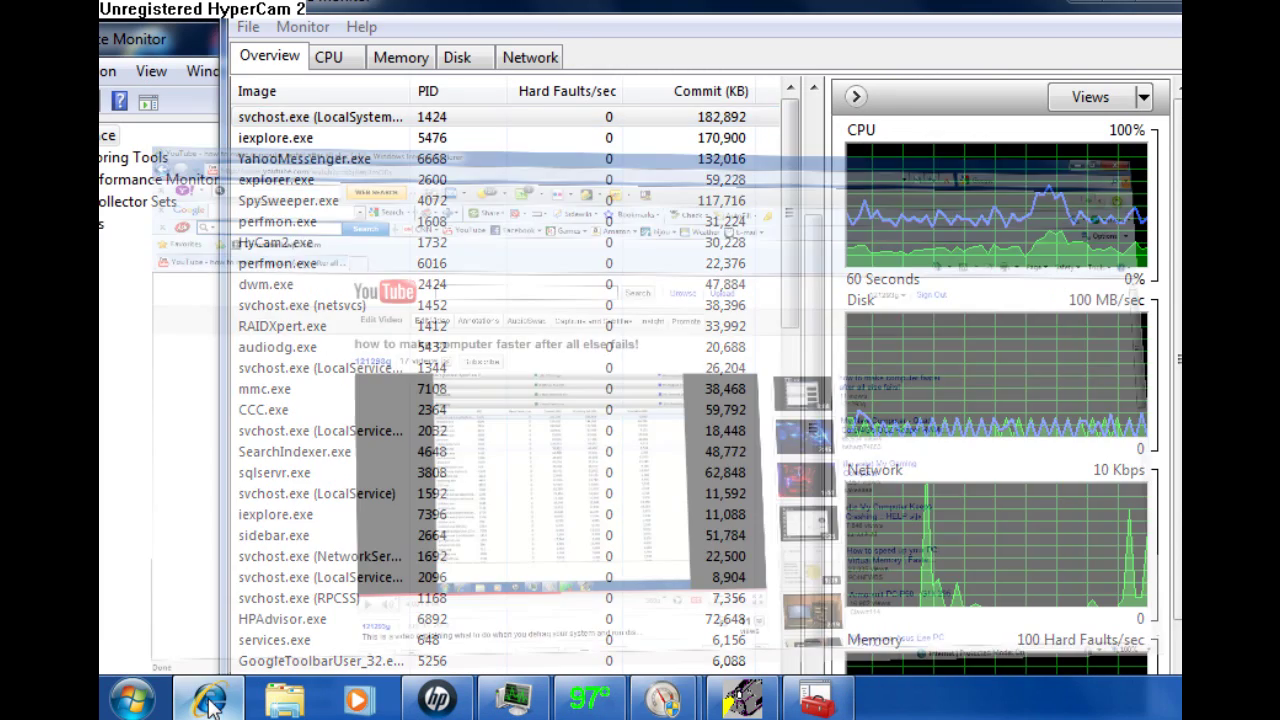
left_click(215, 702)
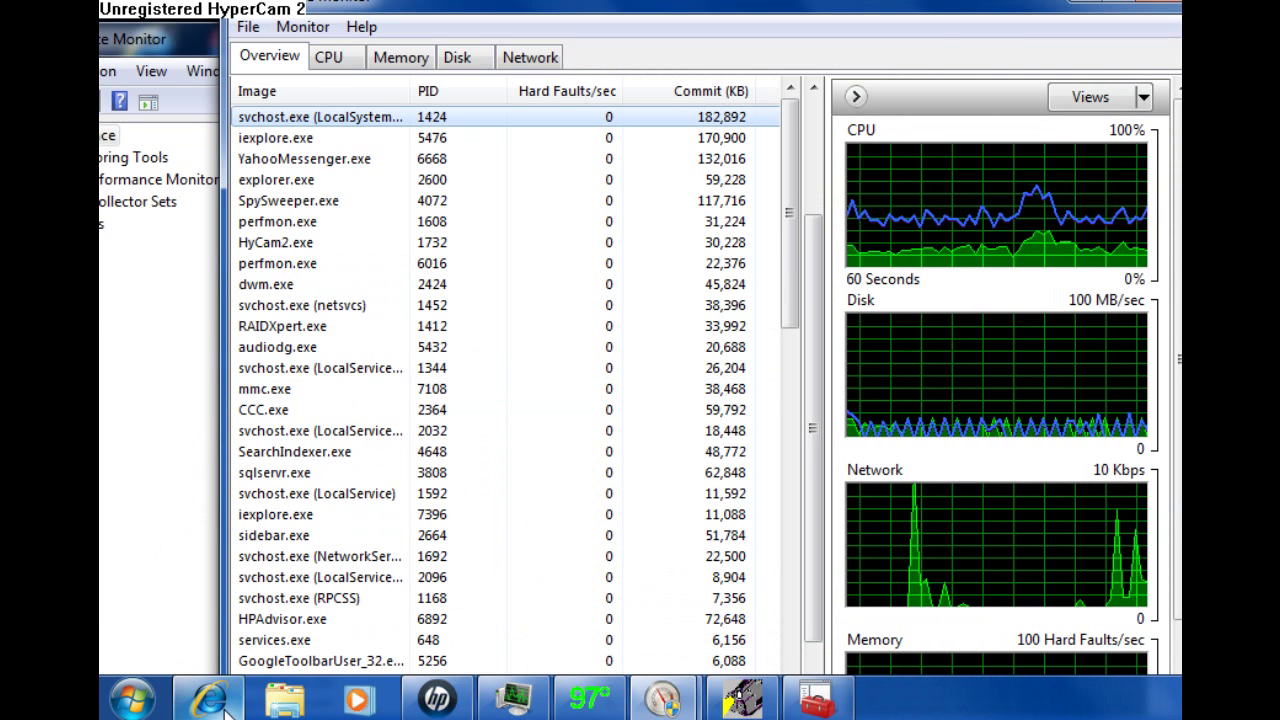
left_click(285, 142)
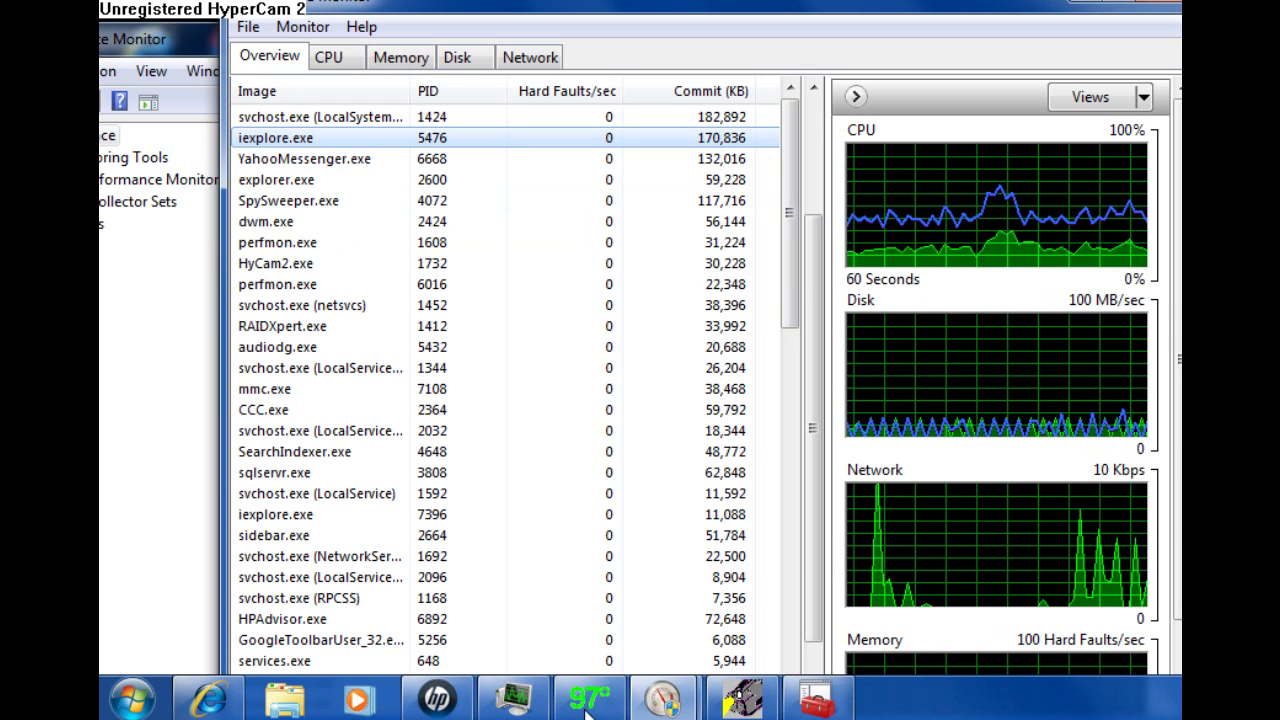
left_click(539, 705)
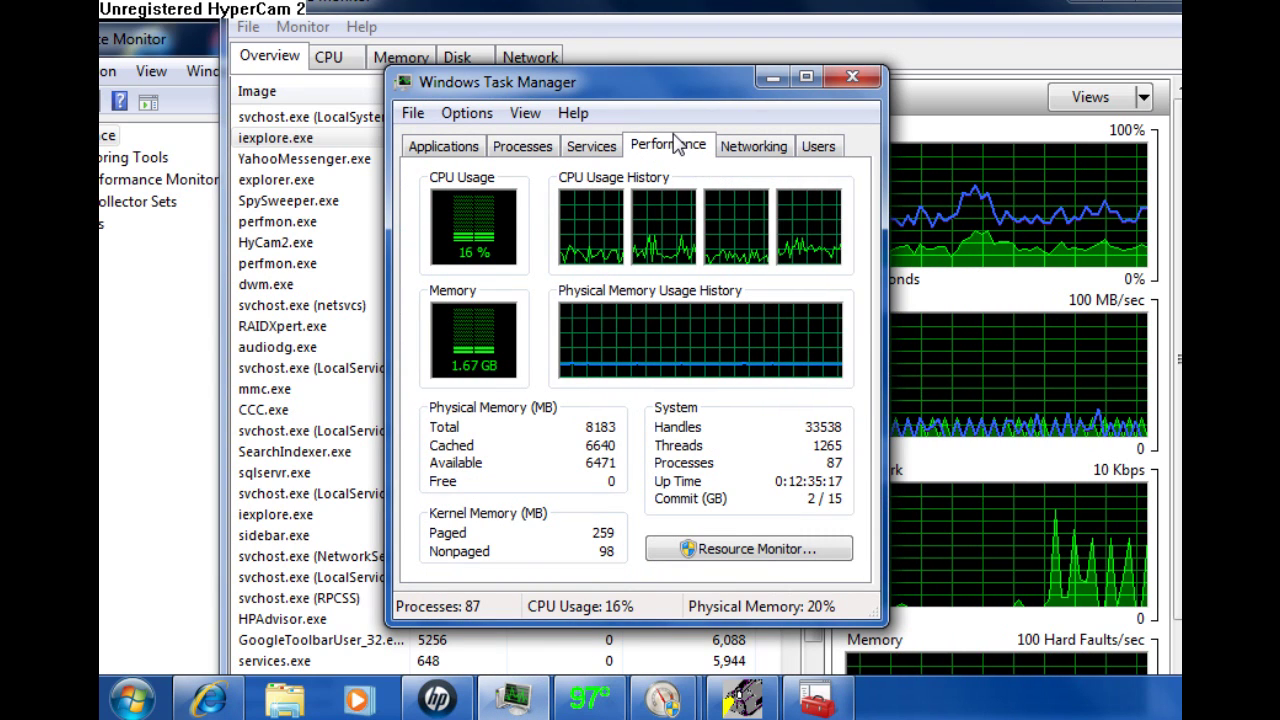
Show the Processes list scrolled to the Memory and Description columns.
left_click(522, 147)
left_click(808, 77)
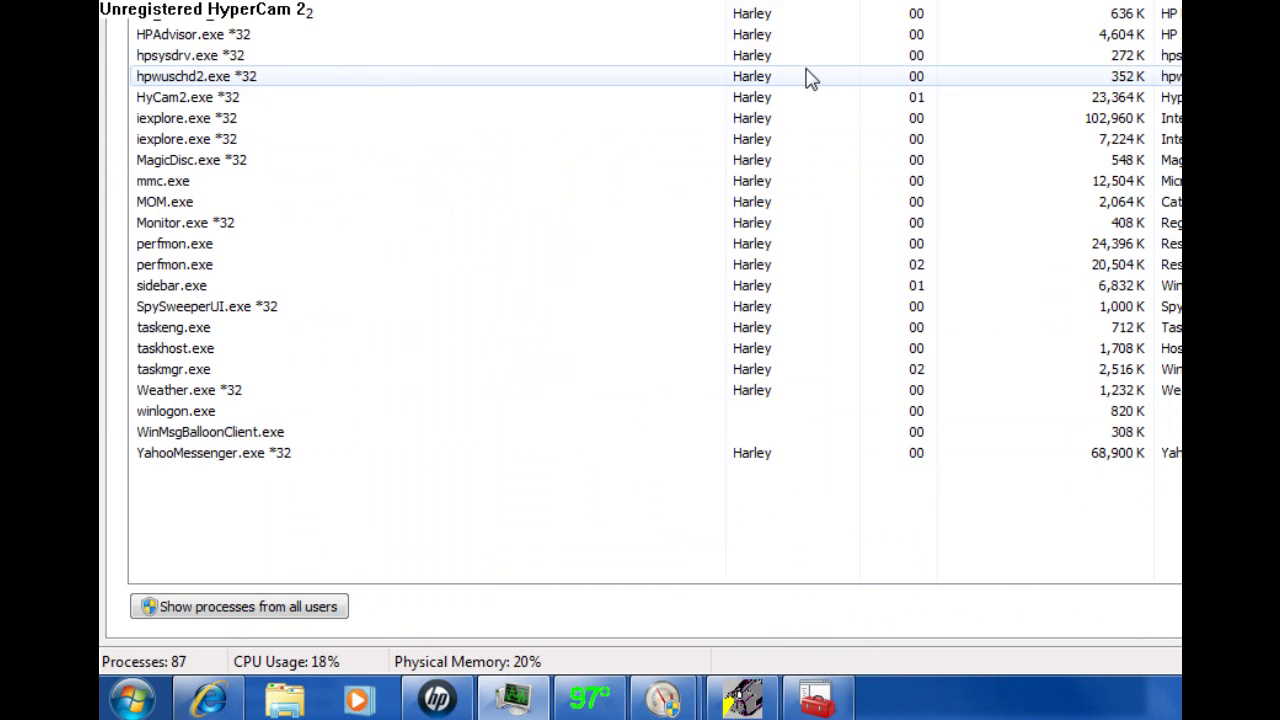
key("super+Down")
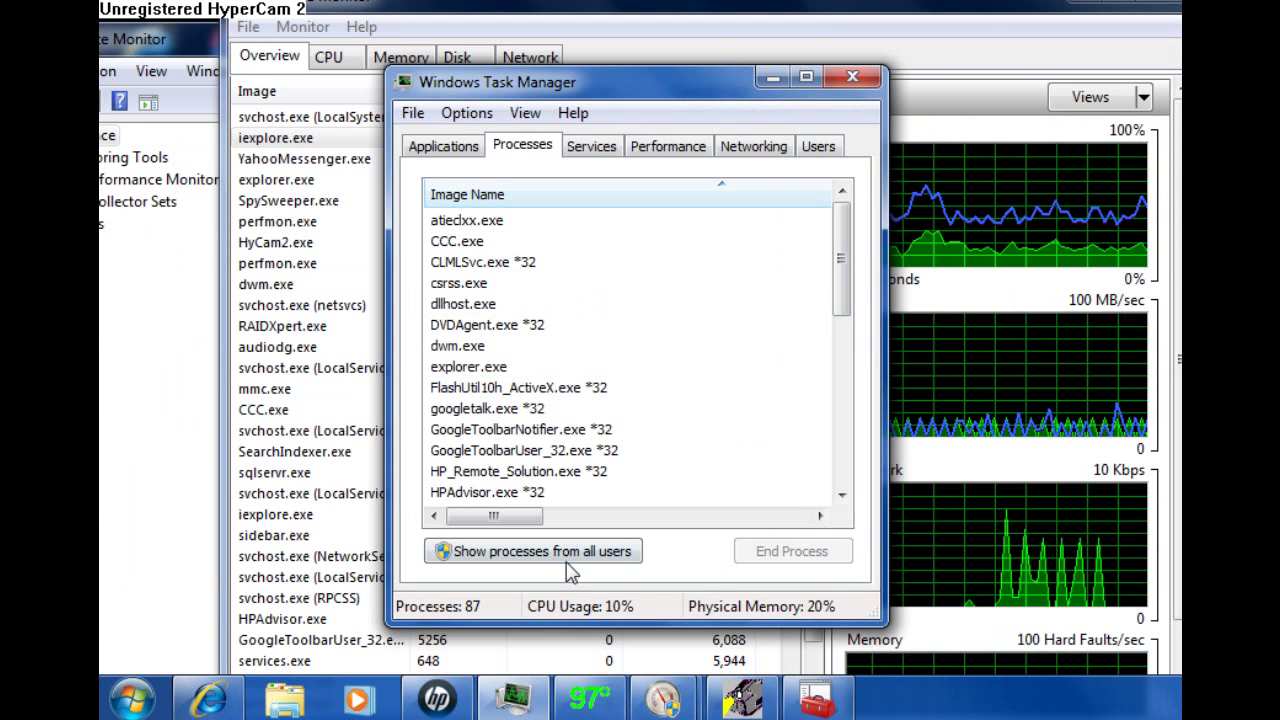
left_click_drag(494, 516, 685, 518)
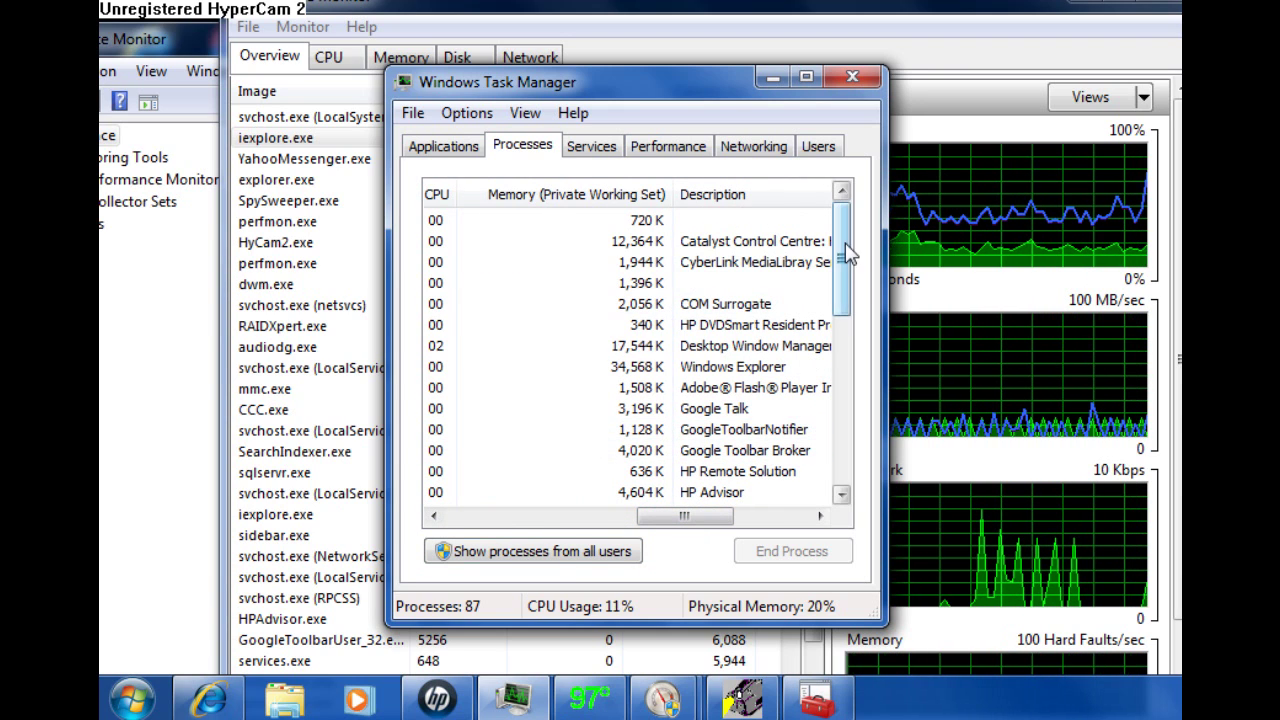
left_click_drag(845, 255, 840, 313)
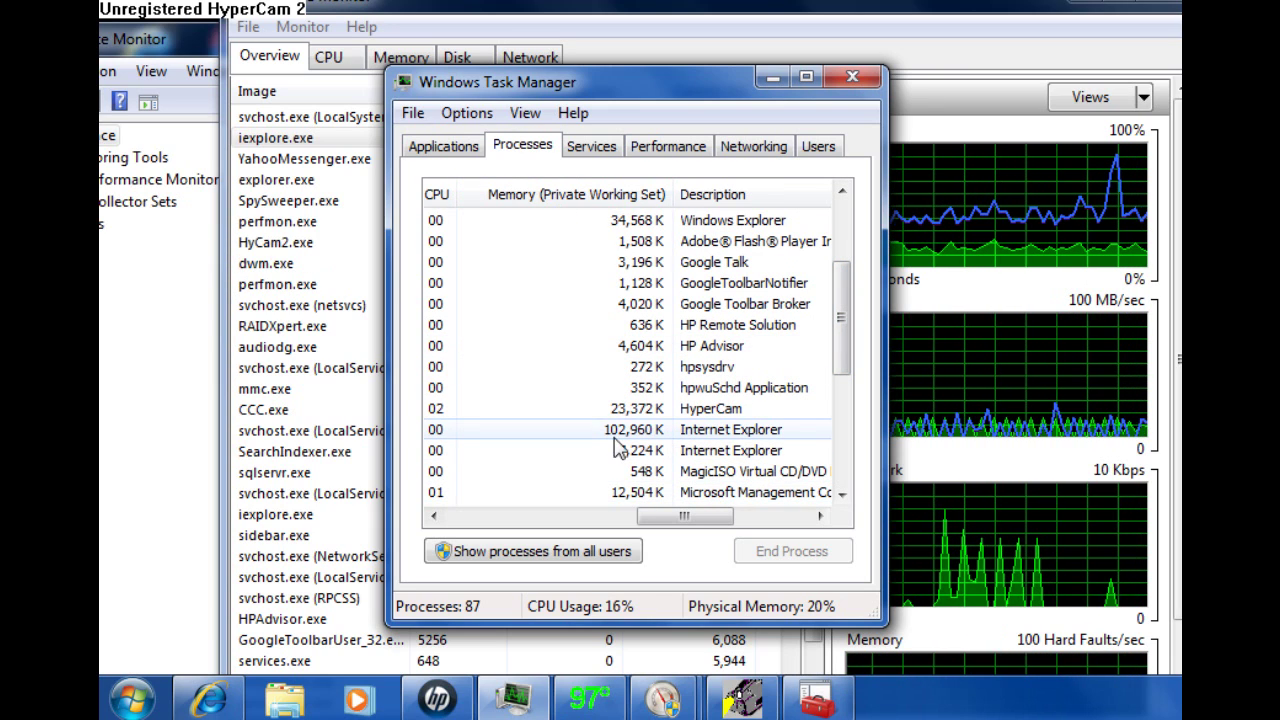
left_click(771, 80)
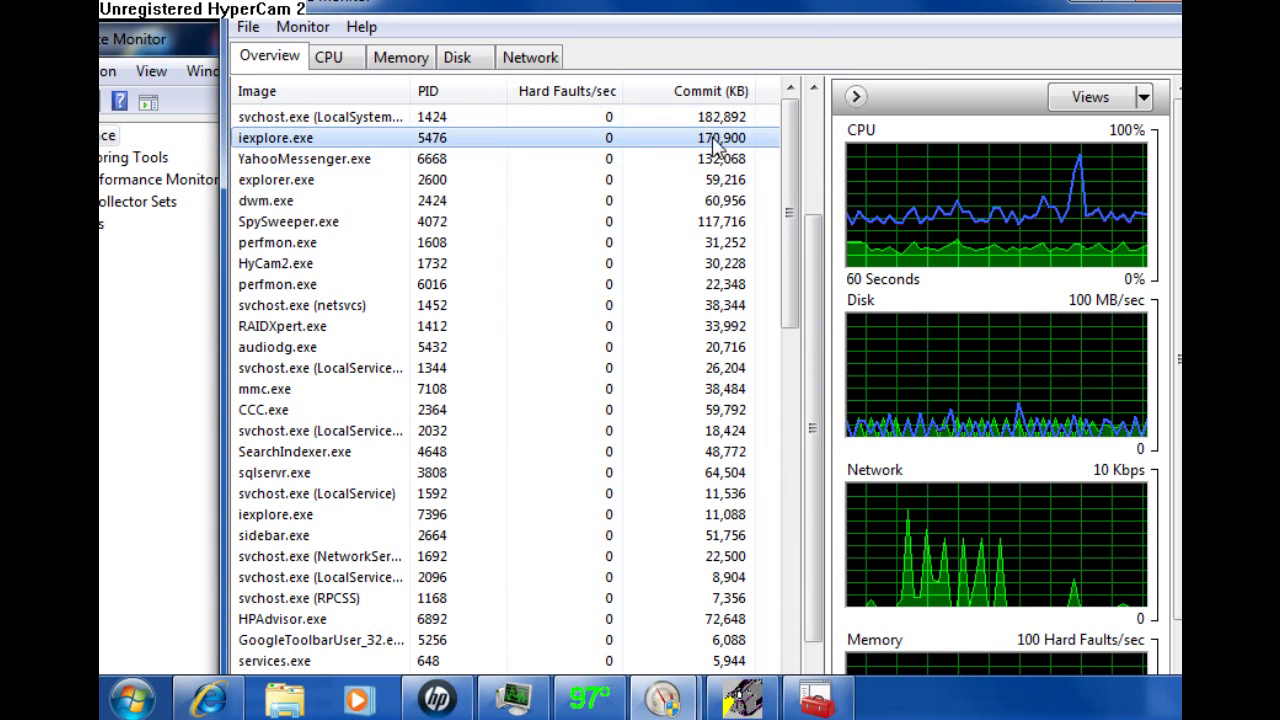
left_click_drag(785, 10, 760, 33)
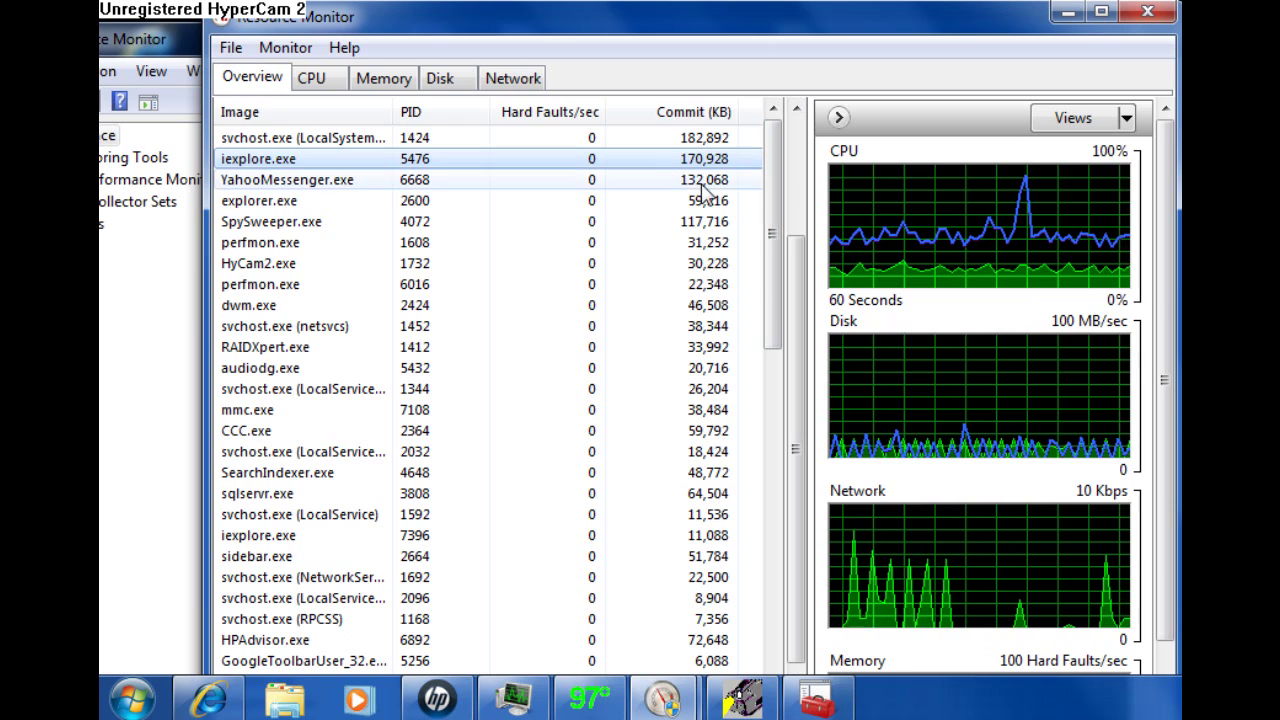
left_click(546, 698)
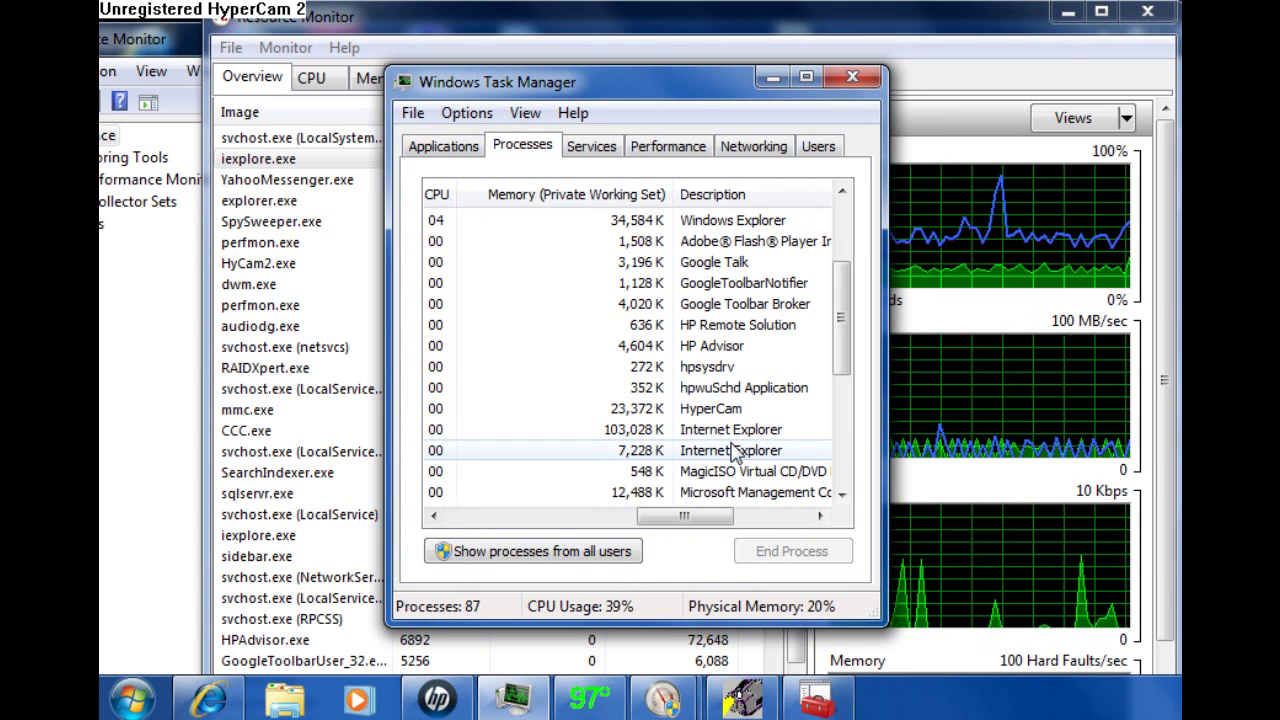
Open the Internet Explorer process's context menu and dismiss it without ending the process.
right_click(636, 430)
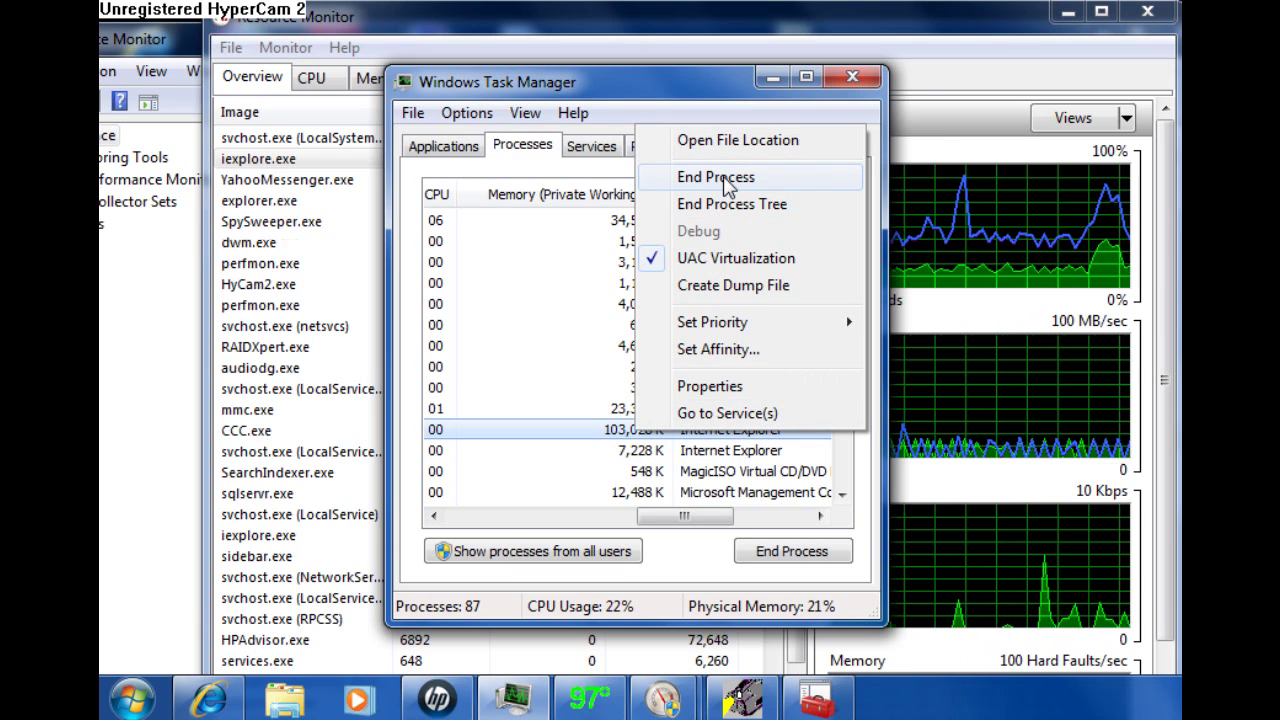
left_click(677, 522)
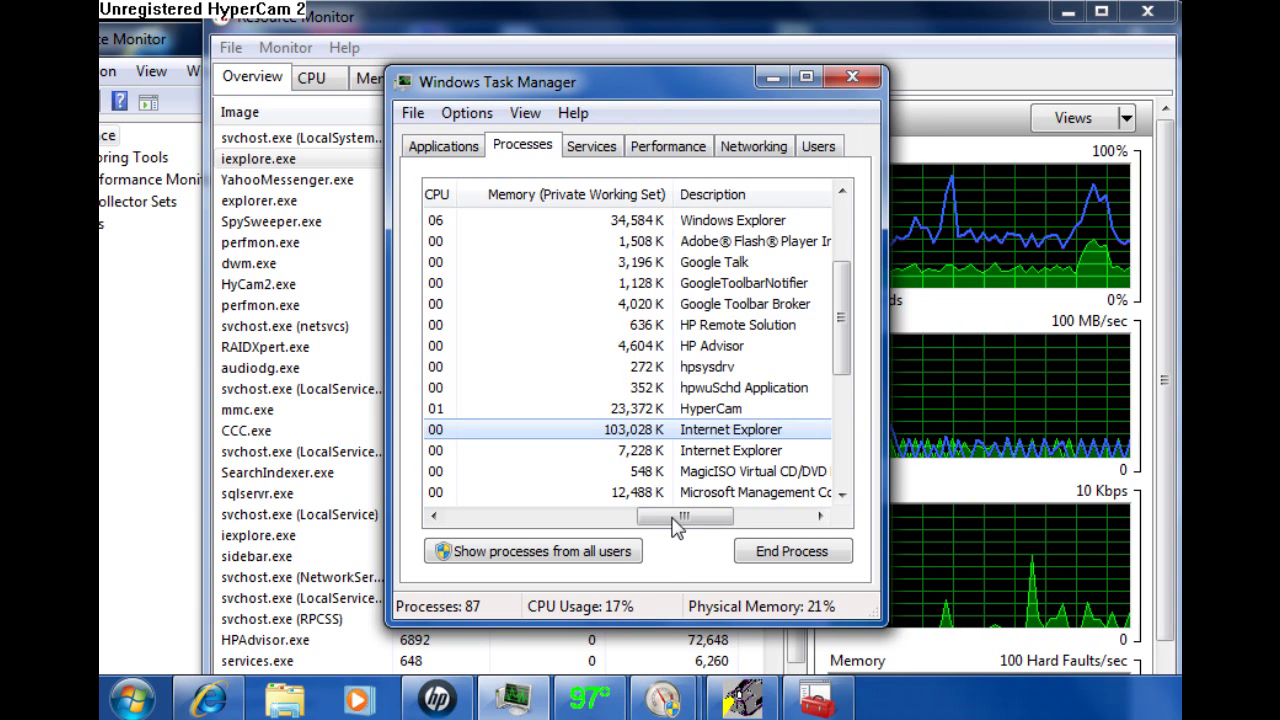
right_click(618, 430)
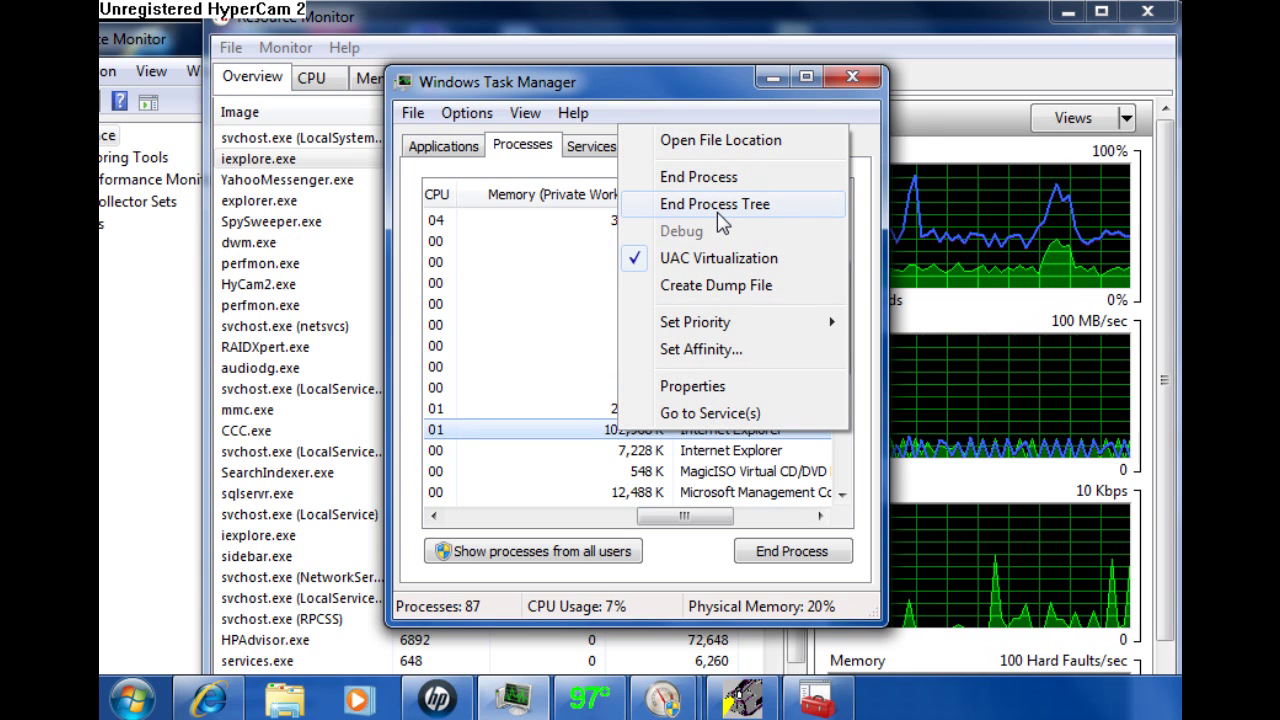
left_click(675, 105)
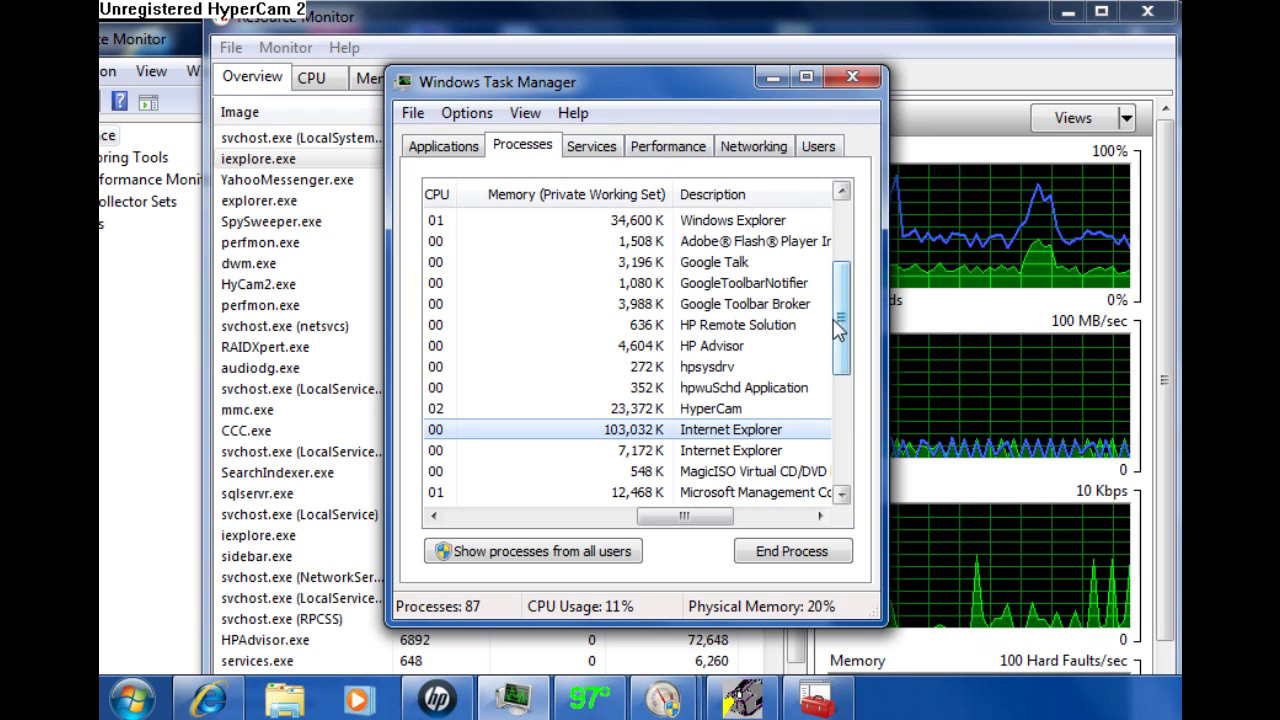
Adjust the process list view and bring Resource Monitor to the front.
left_click_drag(695, 518, 720, 482)
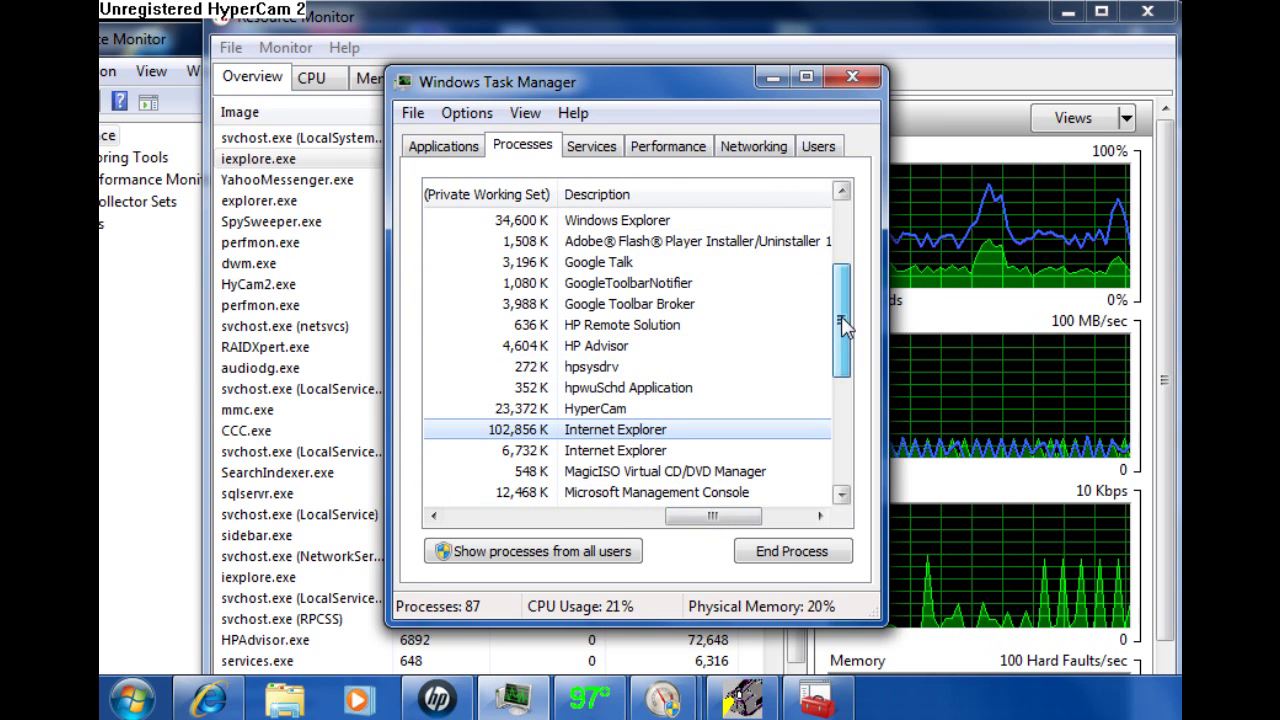
left_click_drag(841, 316, 841, 371)
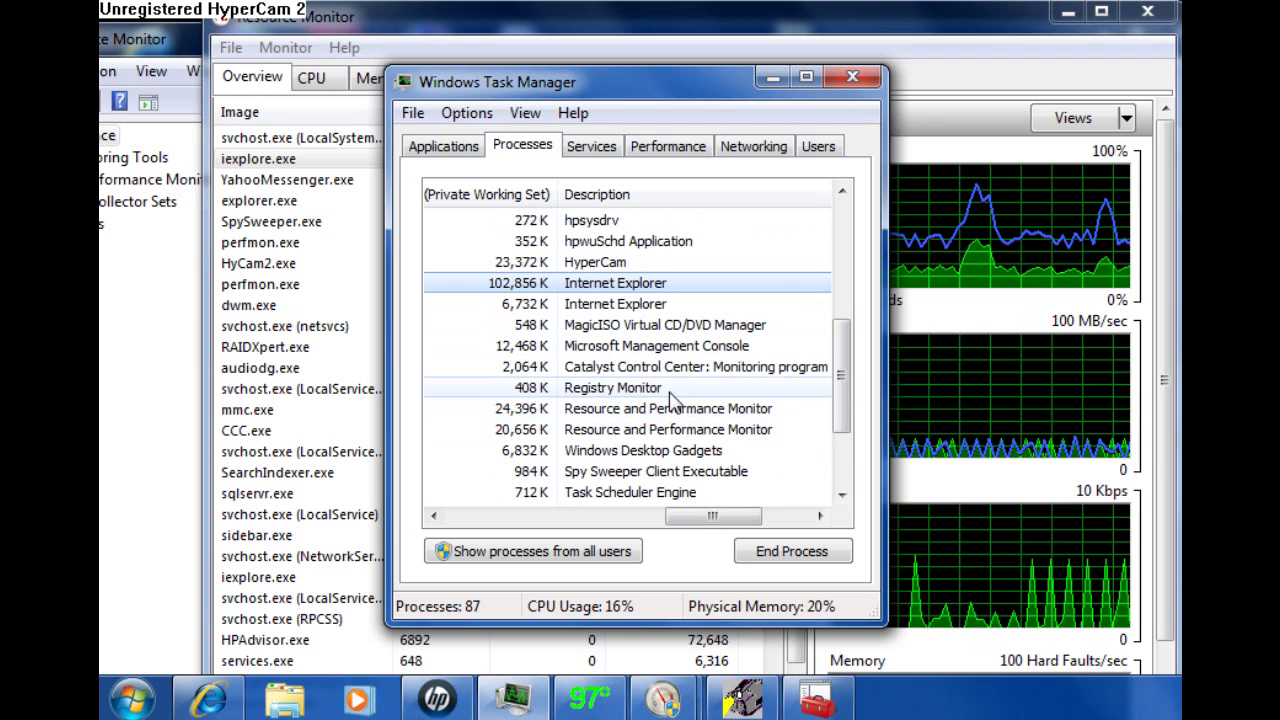
left_click_drag(843, 420, 632, 523)
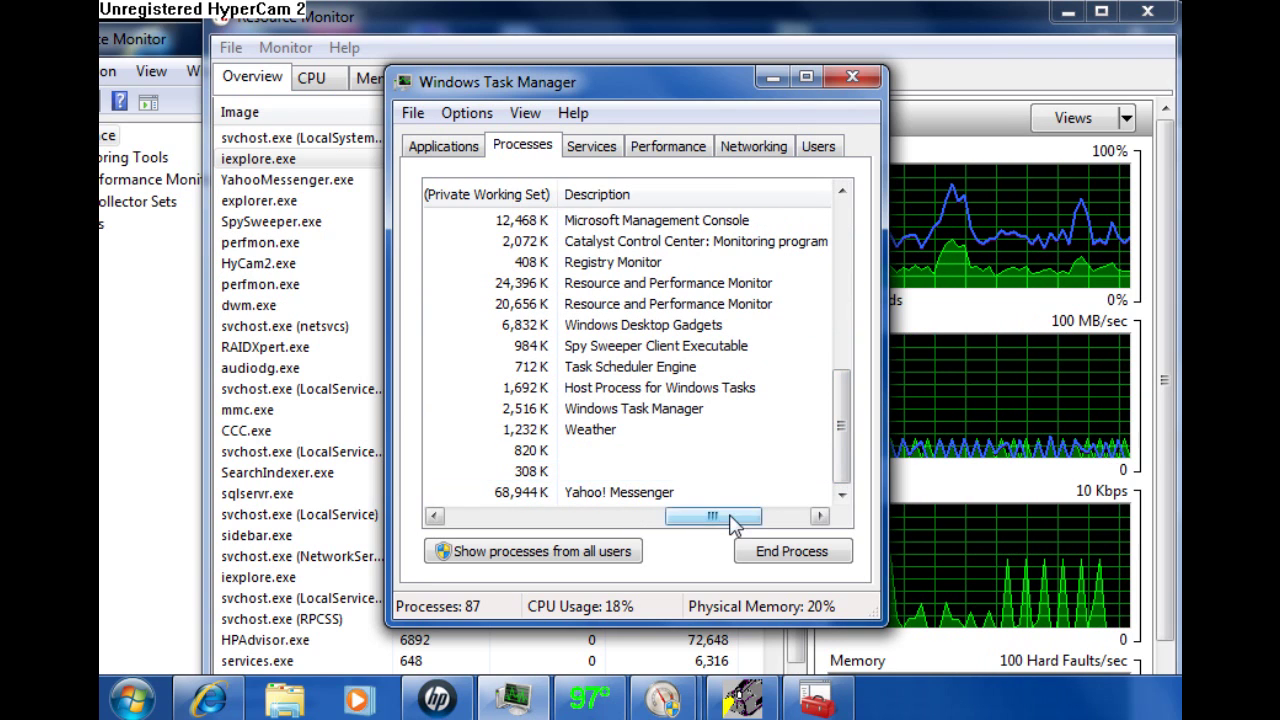
mouse_move(733, 525)
left_mouse_down()
mouse_move(675, 522)
mouse_move(720, 522)
left_mouse_up()
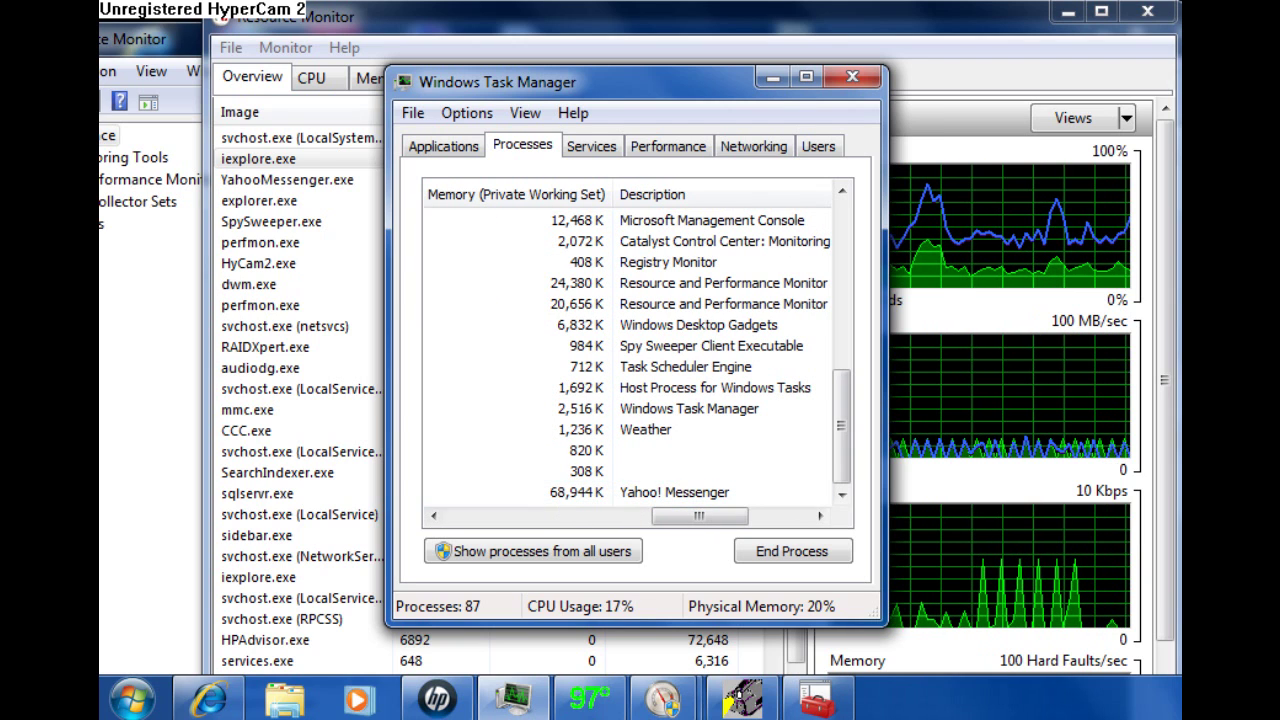
left_click(594, 28)
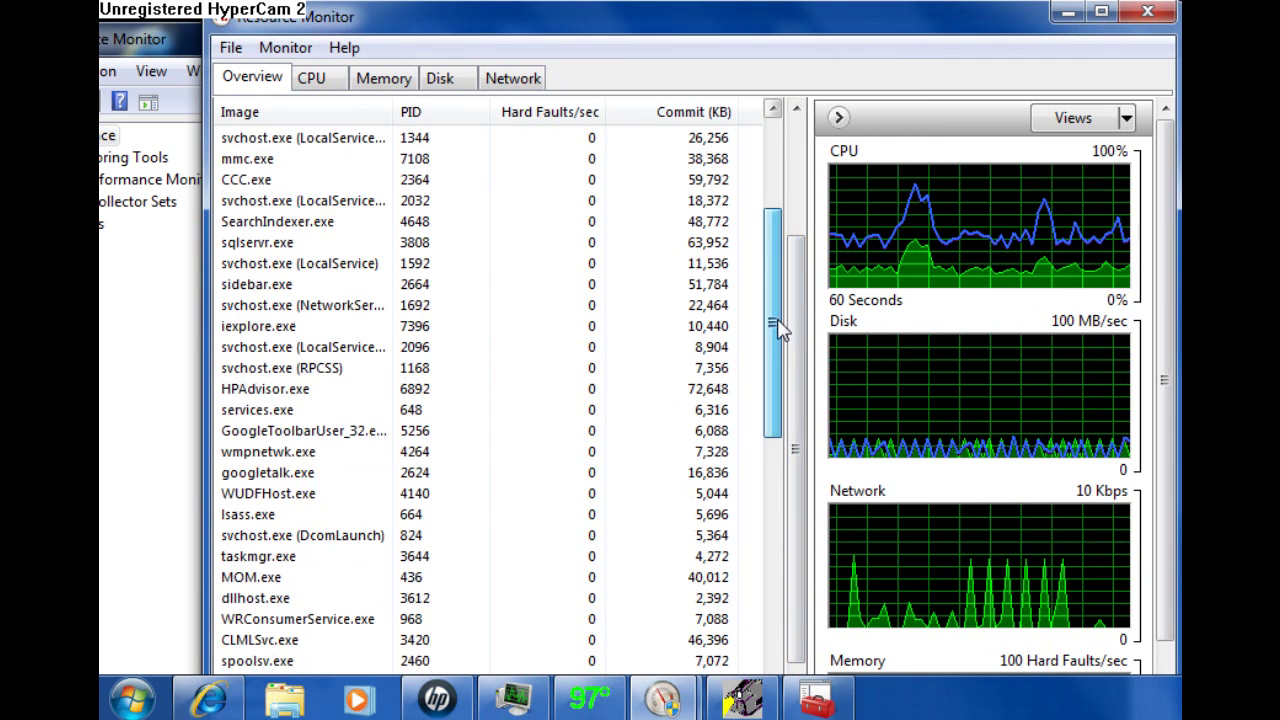
Scroll through Resource Monitor's process list to review it.
left_click_drag(780, 330, 775, 464)
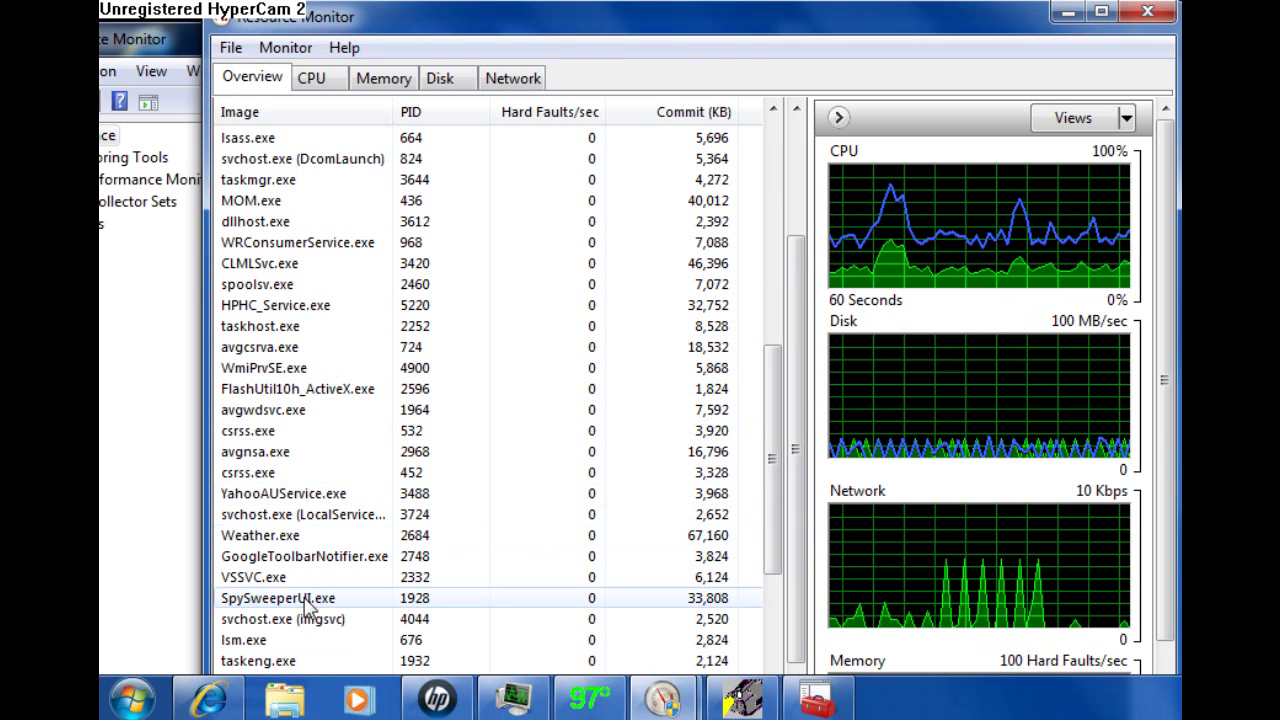
left_click_drag(769, 438, 768, 565)
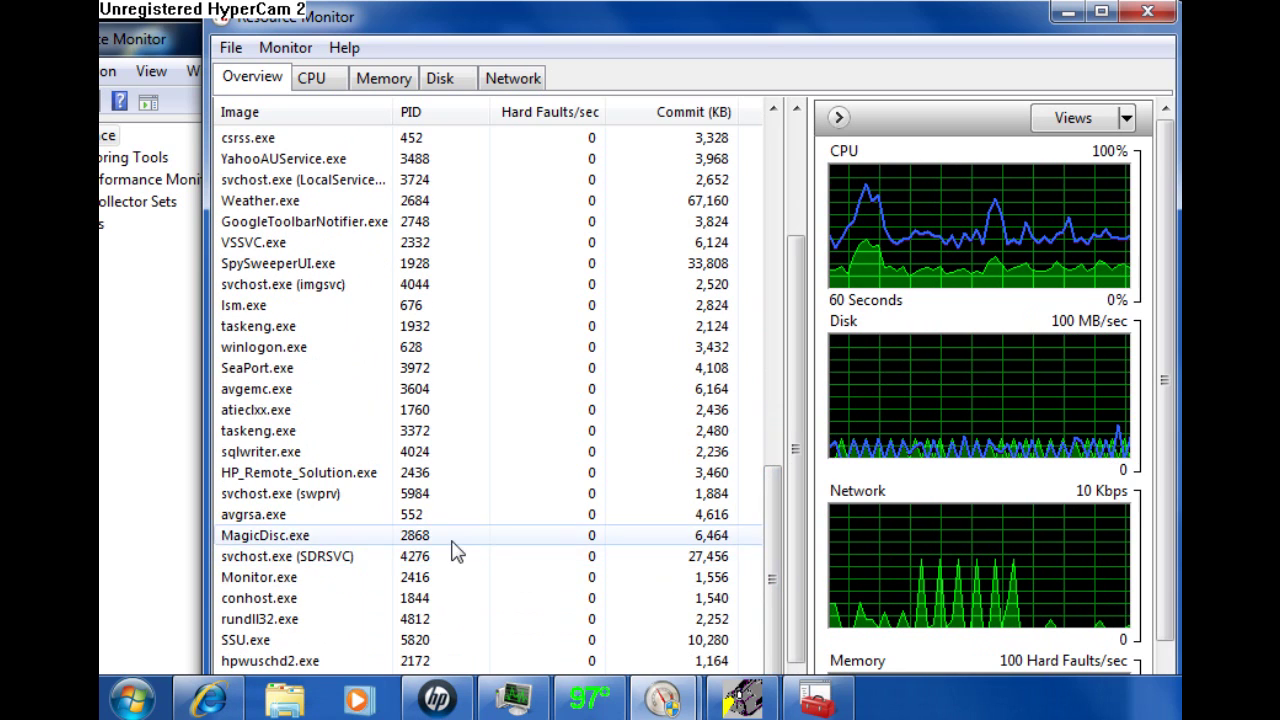
scroll(452, 560, "down", 3)
scroll(443, 577, "up", 7)
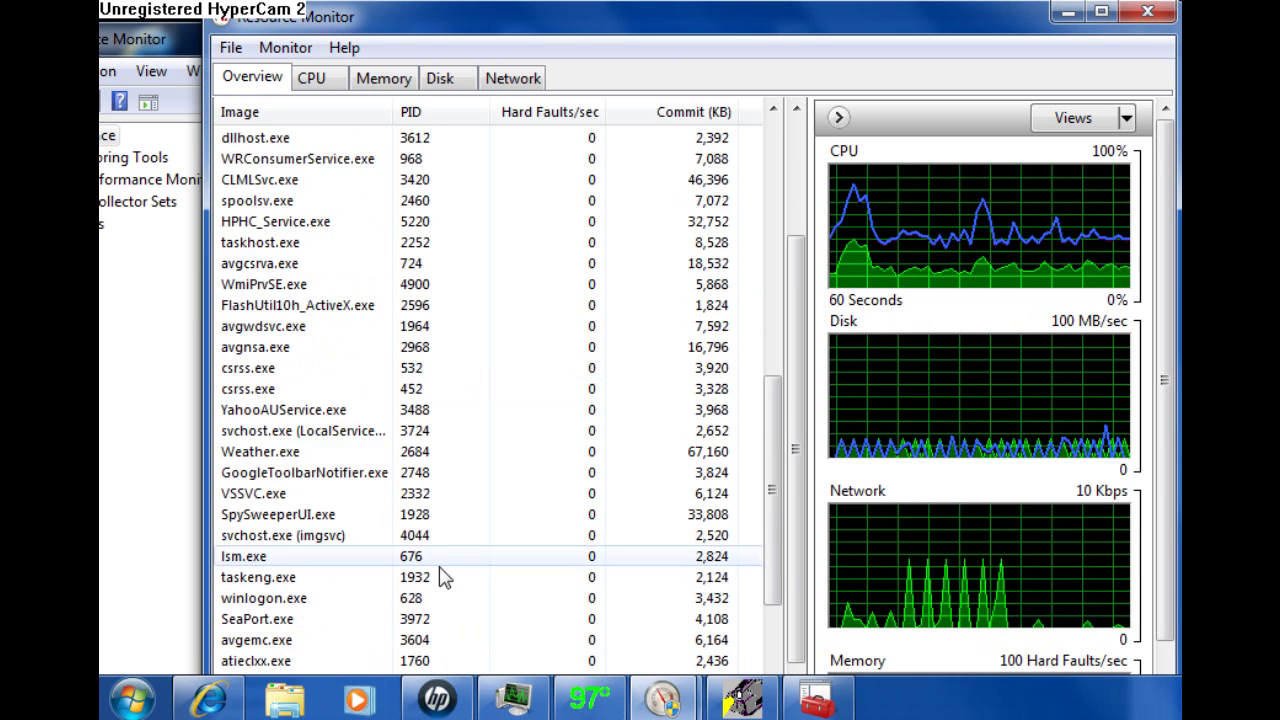
scroll(447, 560, "up", 10)
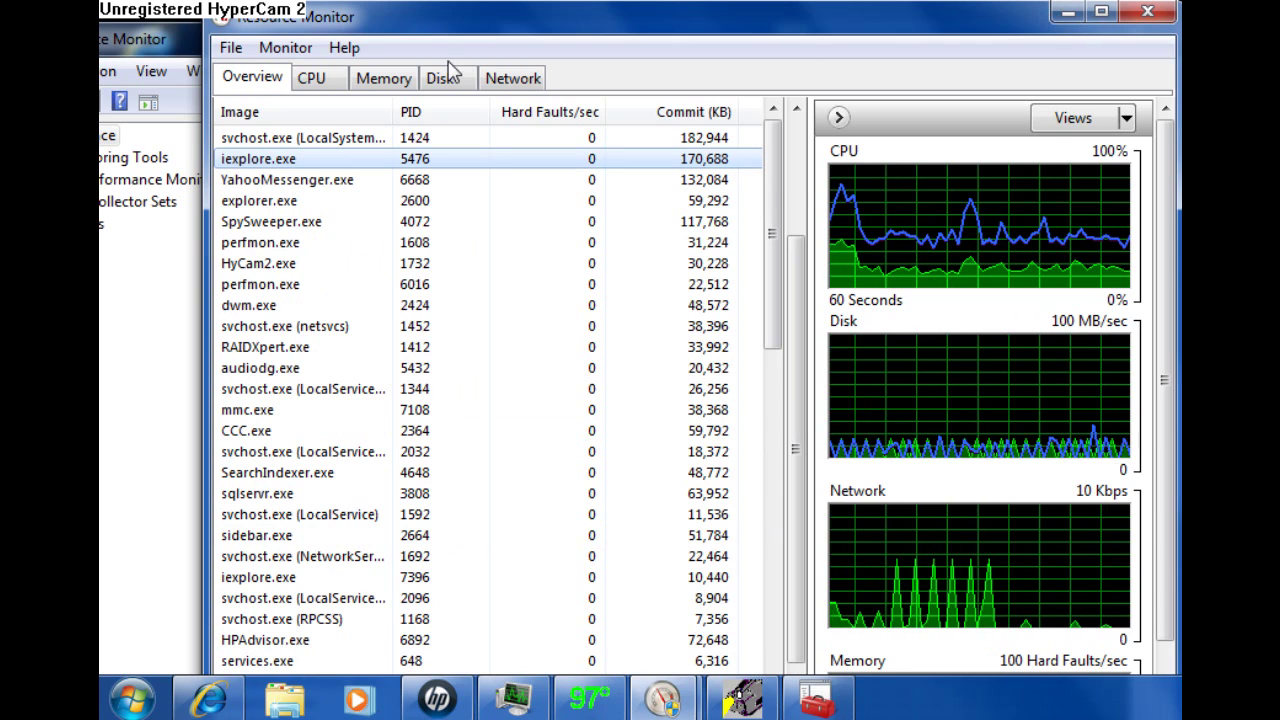
Close Resource Monitor and Performance Monitor, and minimize Task Manager on its Performance tab.
left_click(1147, 17)
left_click(700, 145)
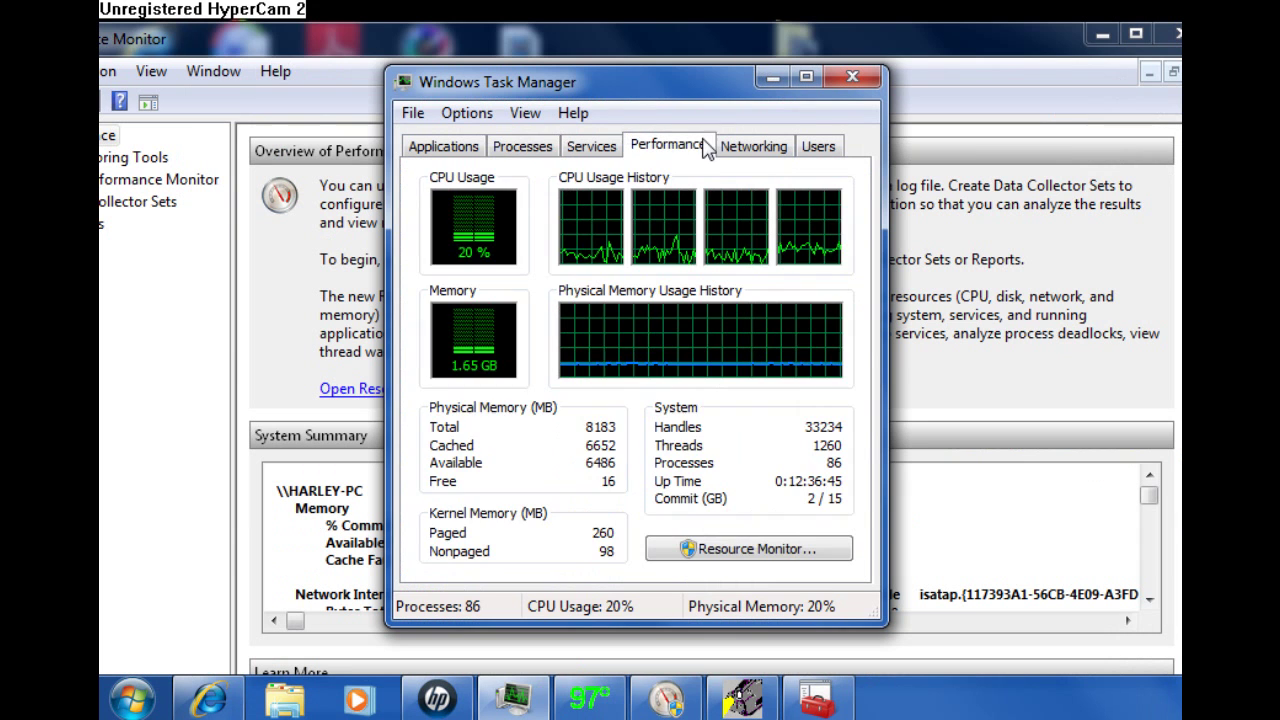
left_click(772, 77)
left_click(1170, 34)
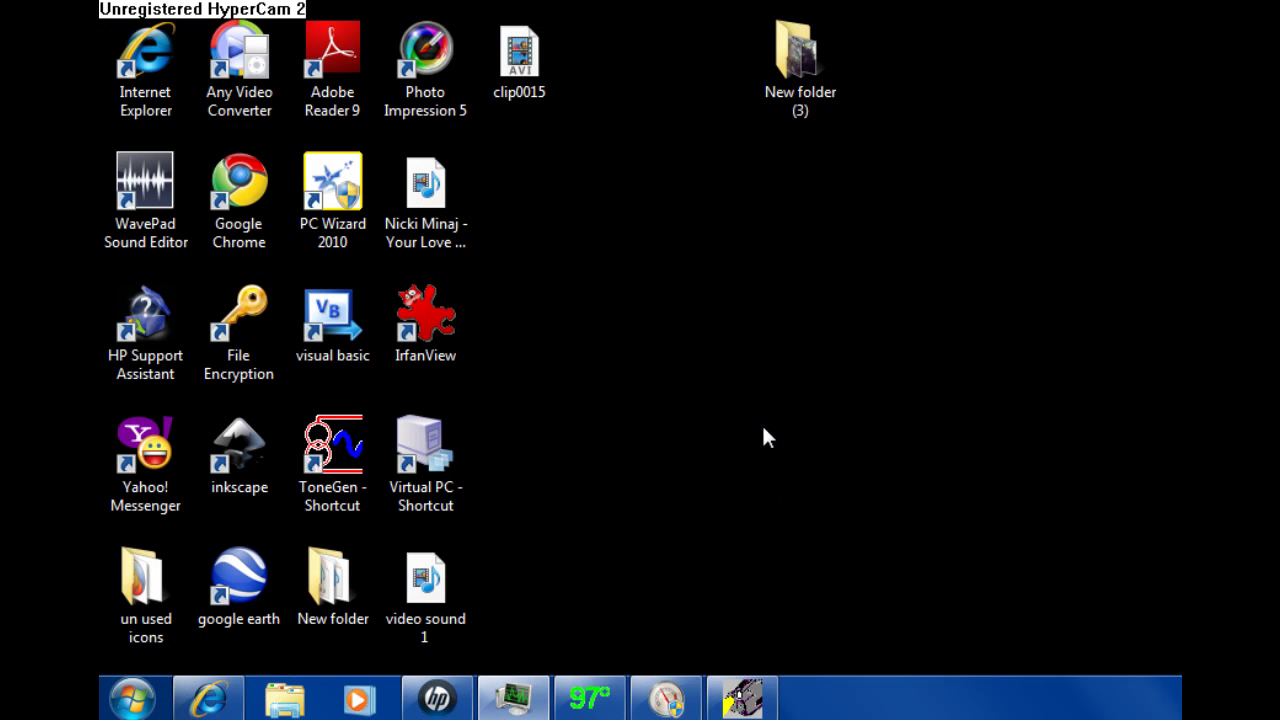
Search for msconfig in the Start menu and launch it.
left_click(132, 698)
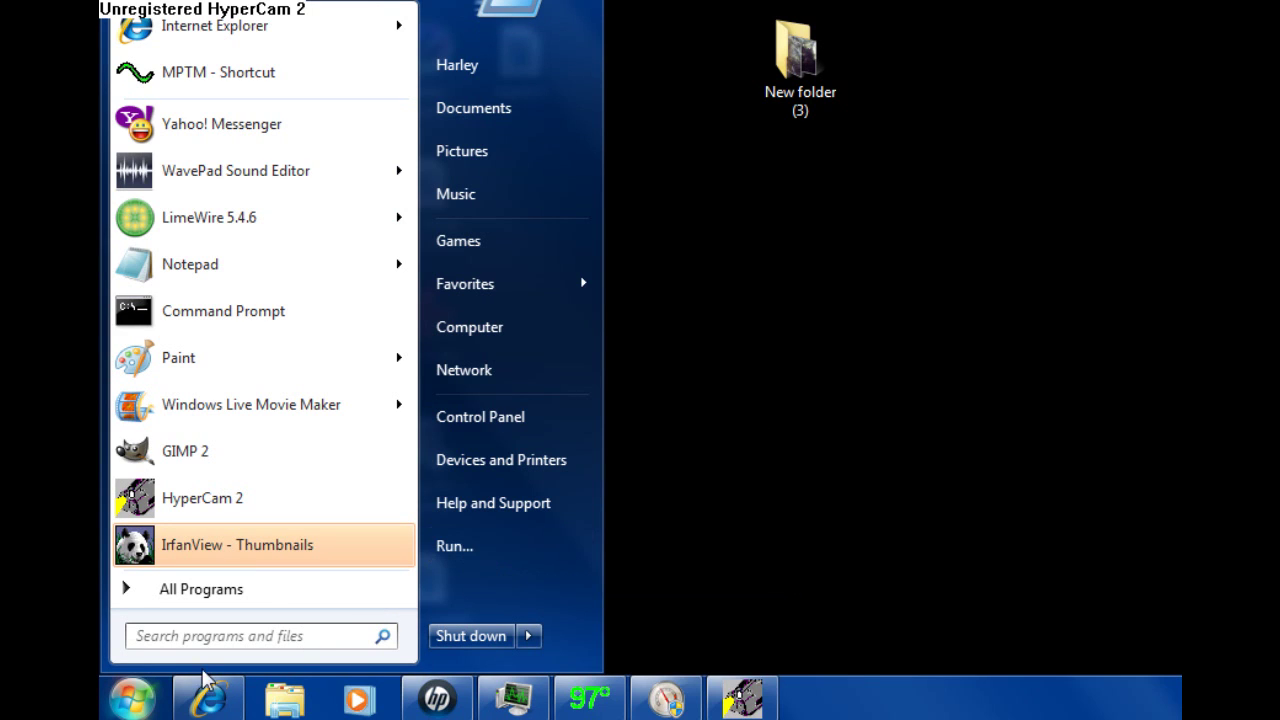
left_click(291, 630)
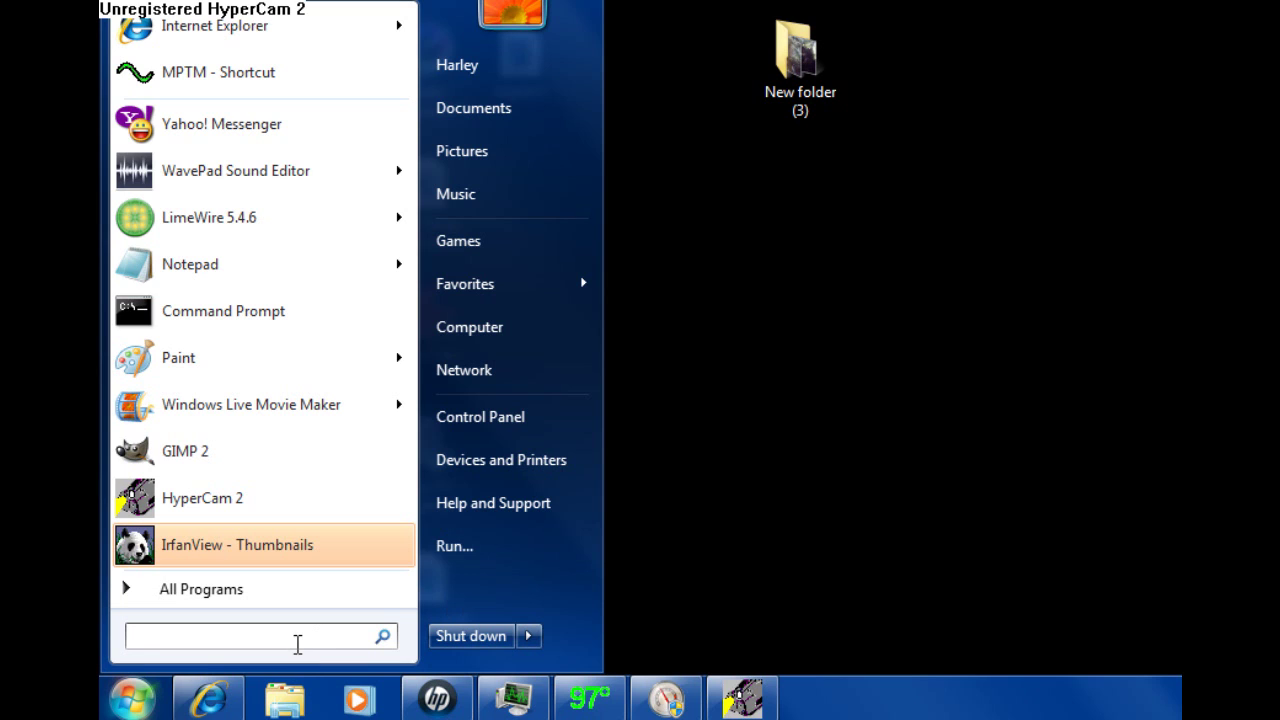
type("msconfig")
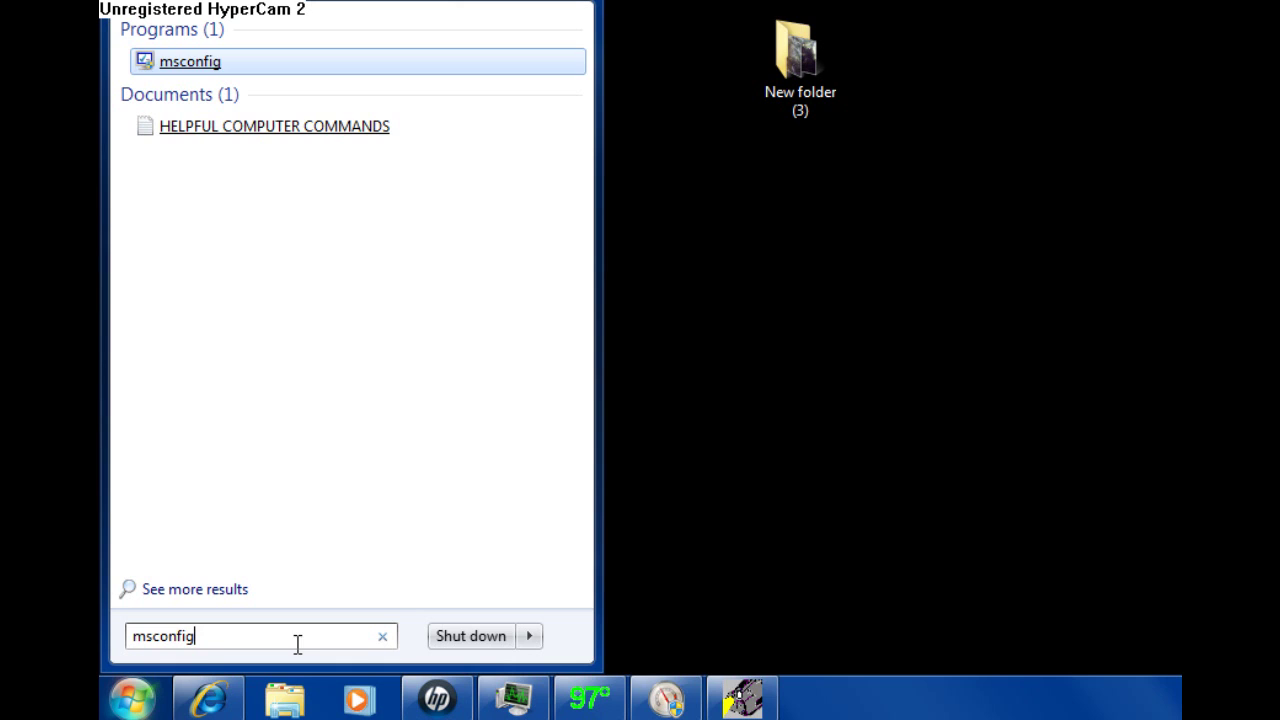
left_click(197, 60)
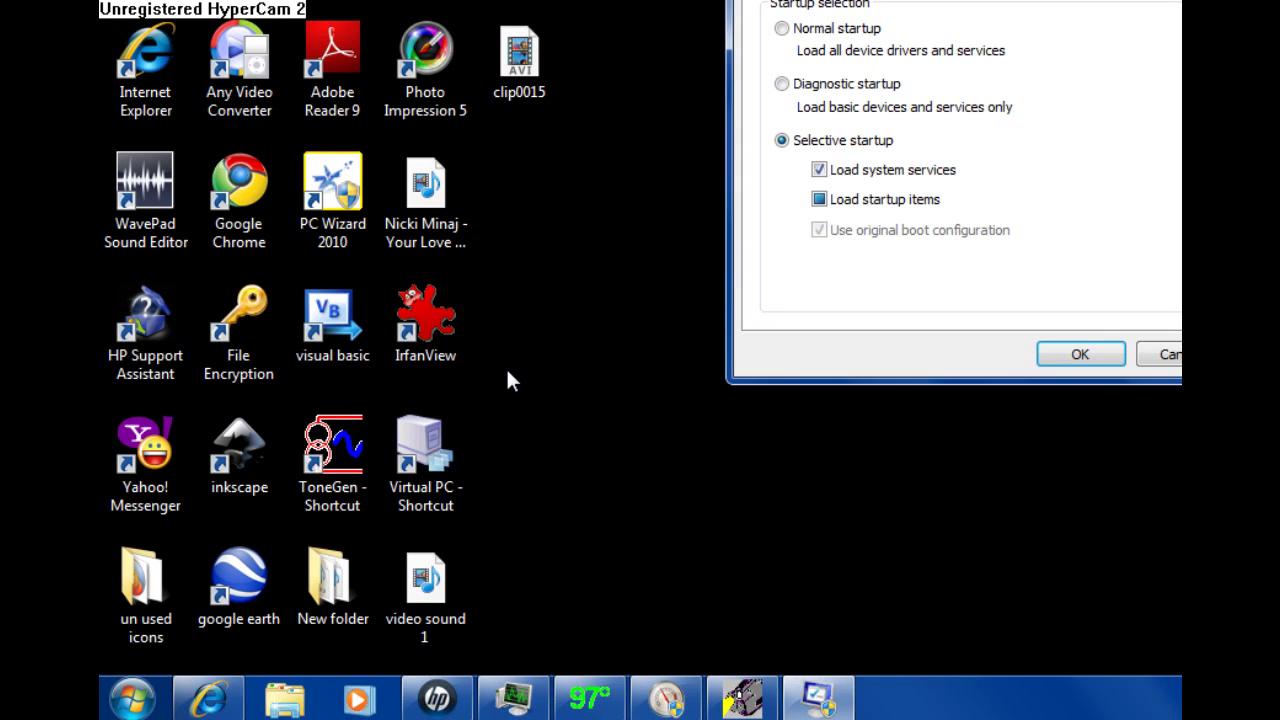
Move System Configuration fully into view, then close it.
key("alt+space")
key("m")
left_click(847, 110)
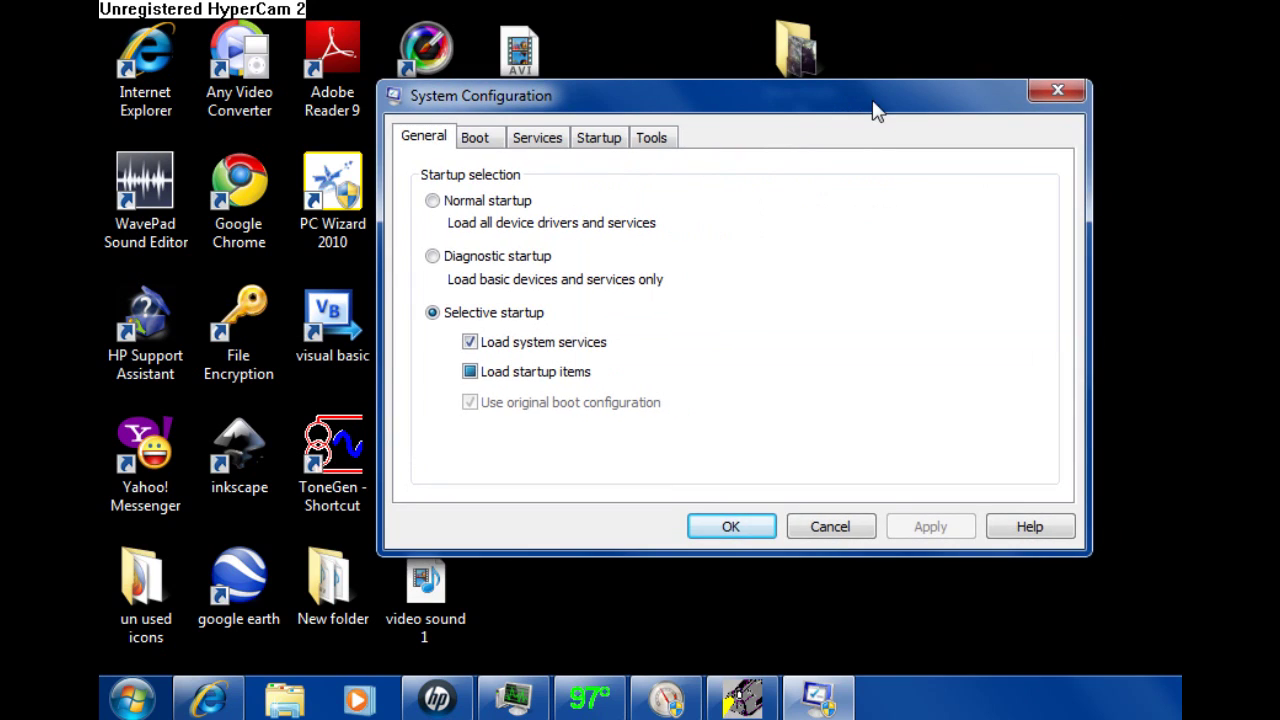
left_click(1032, 92)
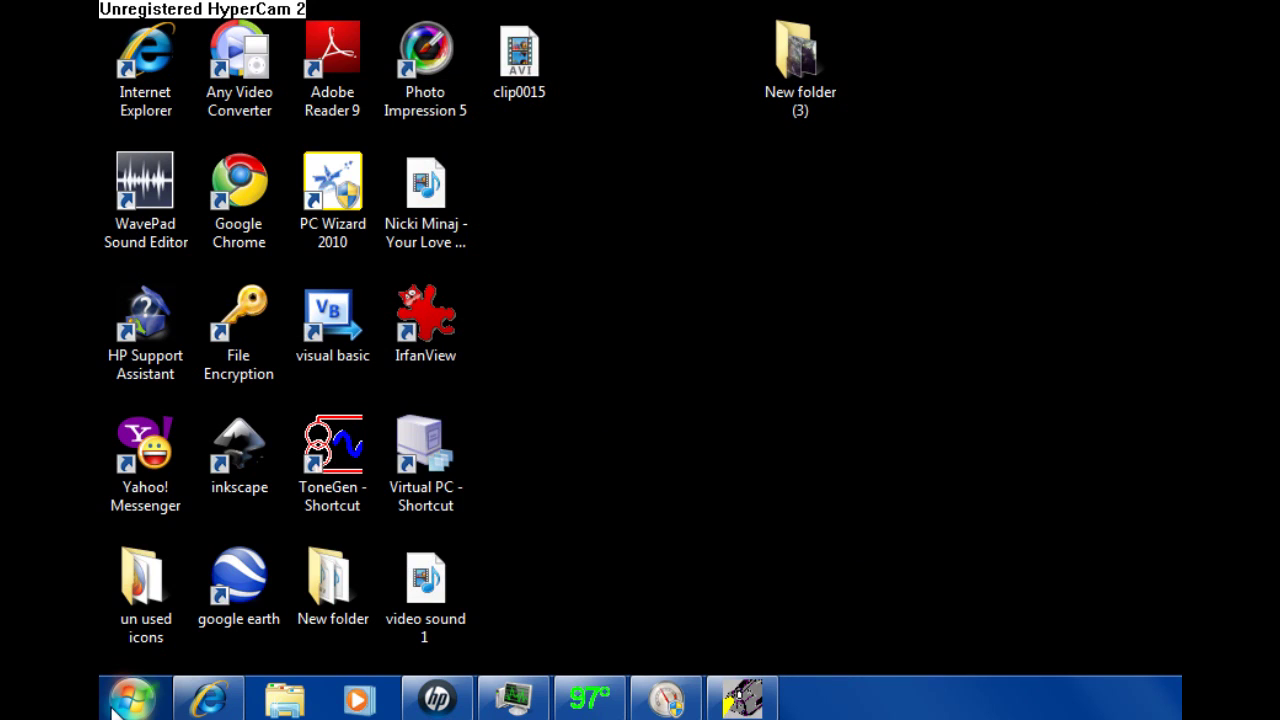
left_click(160, 690)
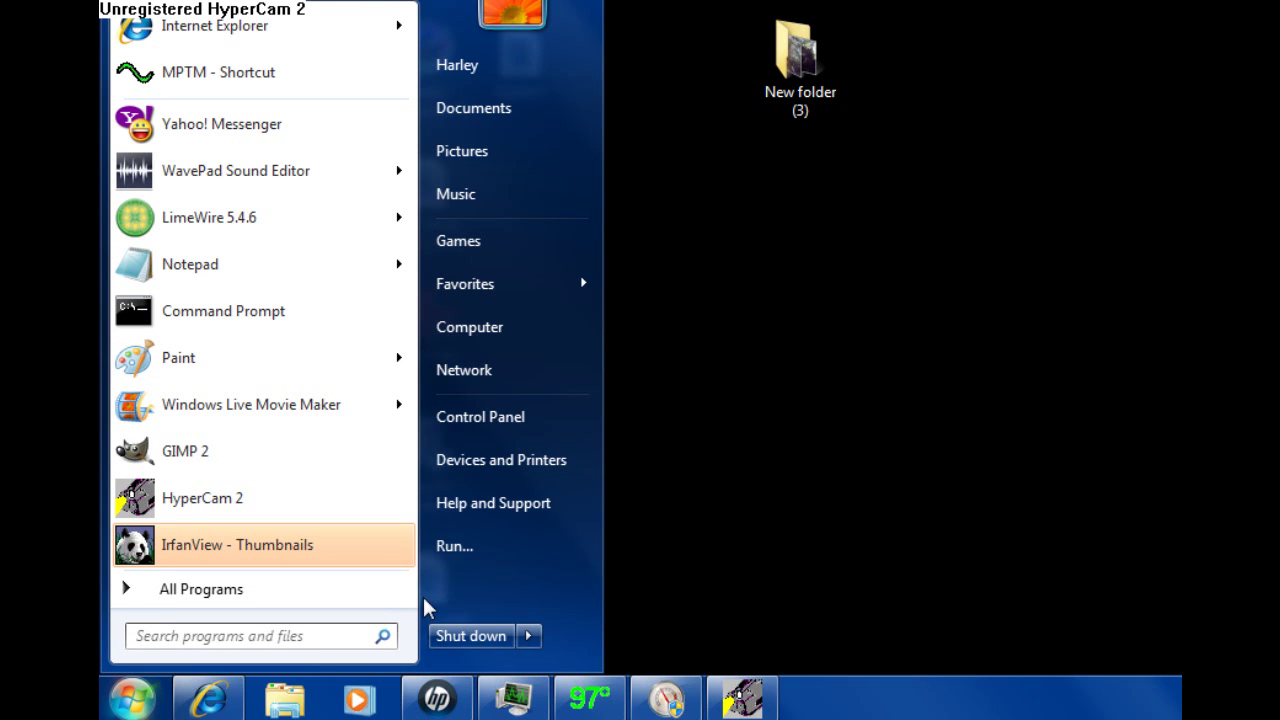
Run msconfig.exe from the Run dialog and center the System Configuration window.
left_click(459, 548)
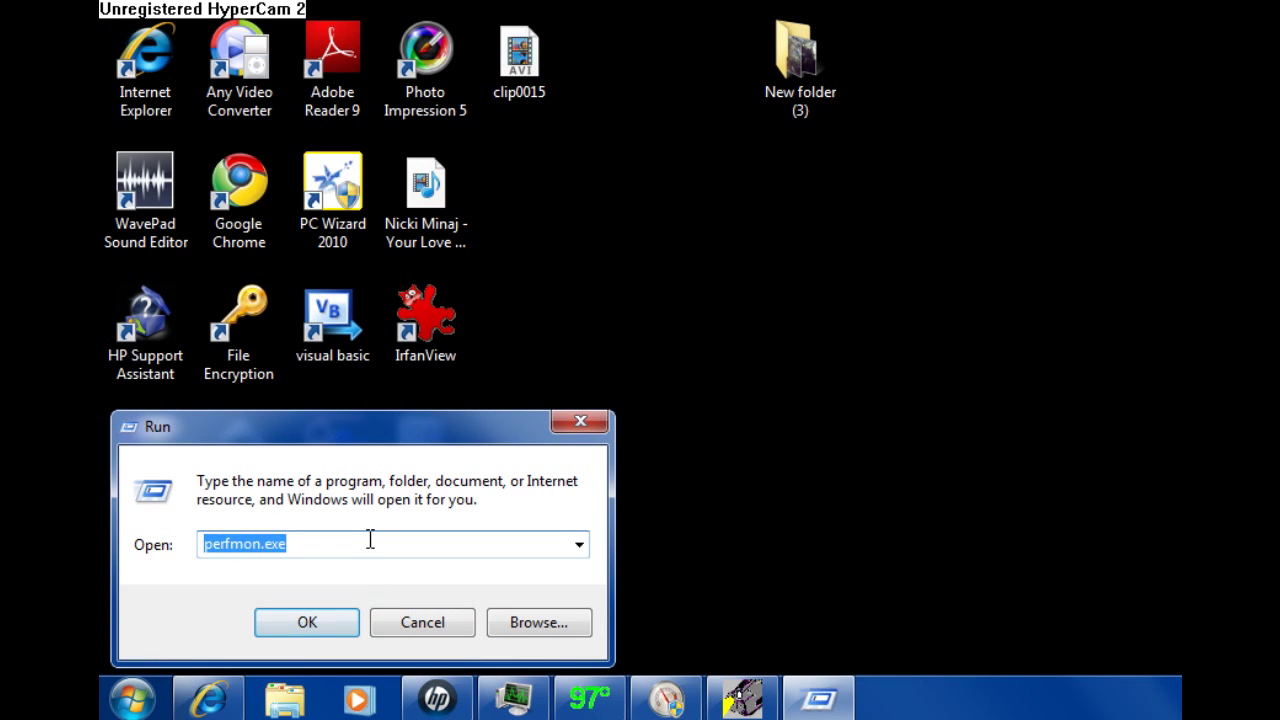
type("msc")
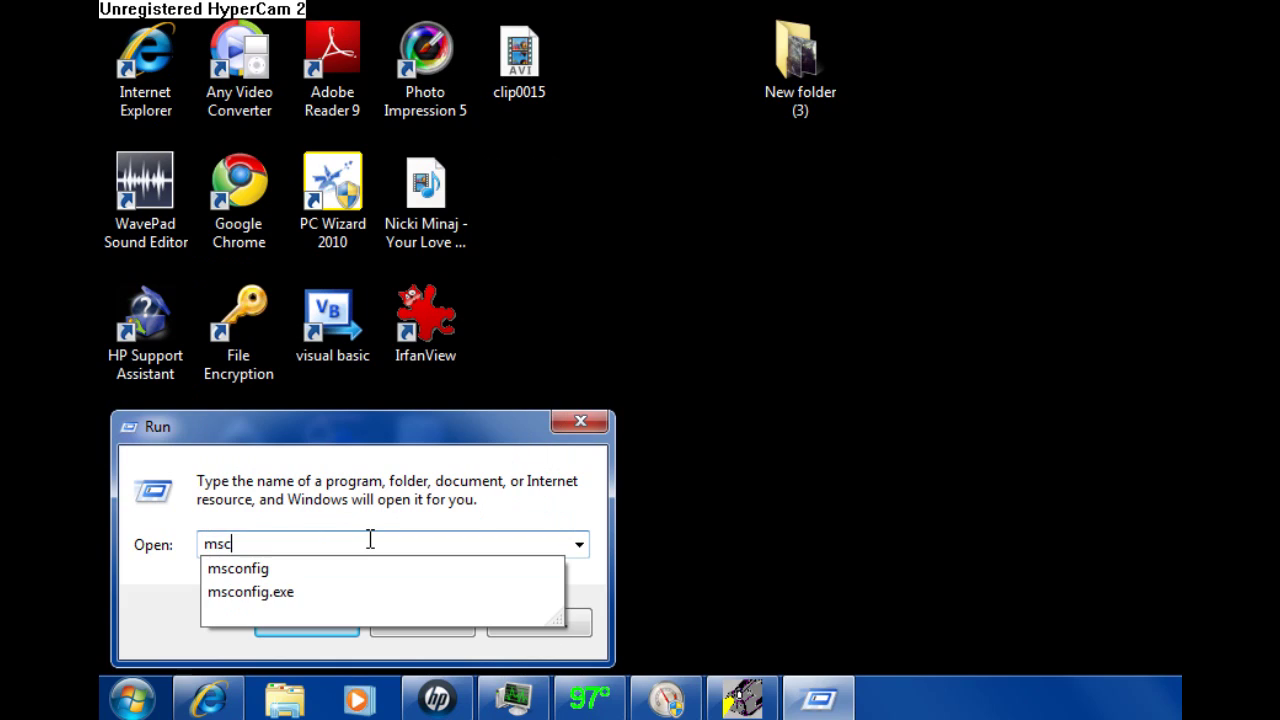
type("onfig.exe")
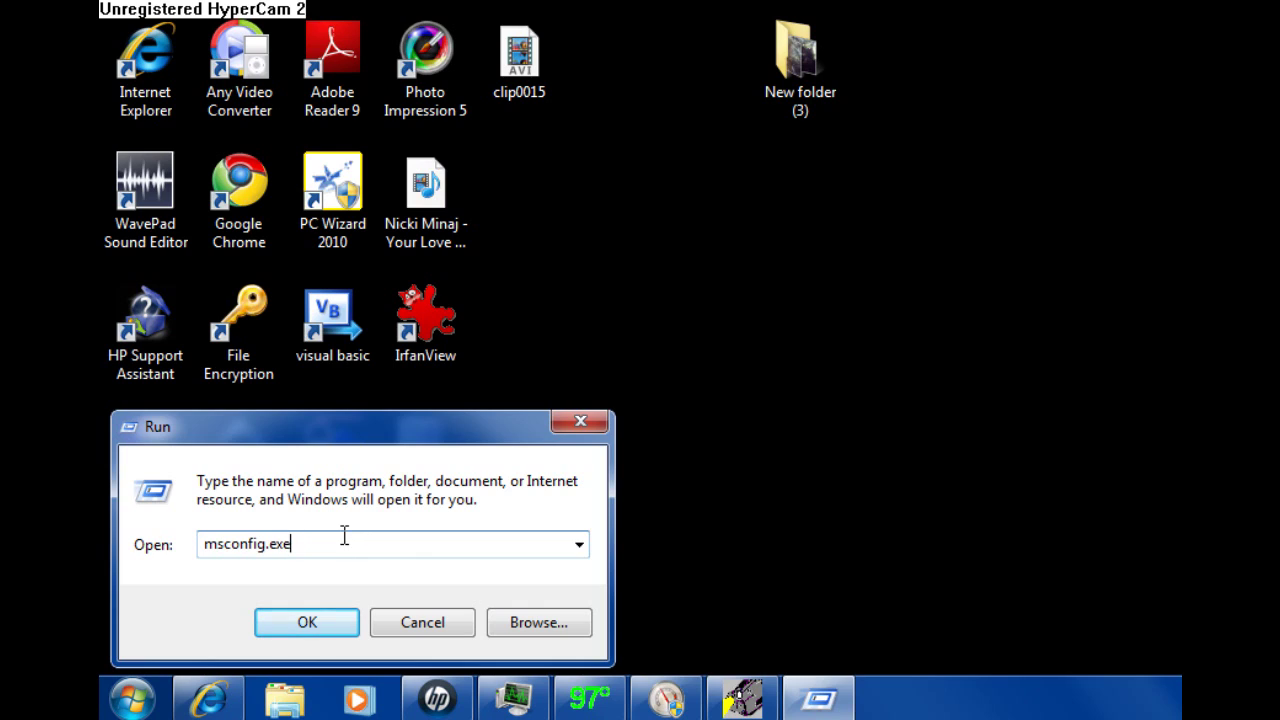
left_click(307, 623)
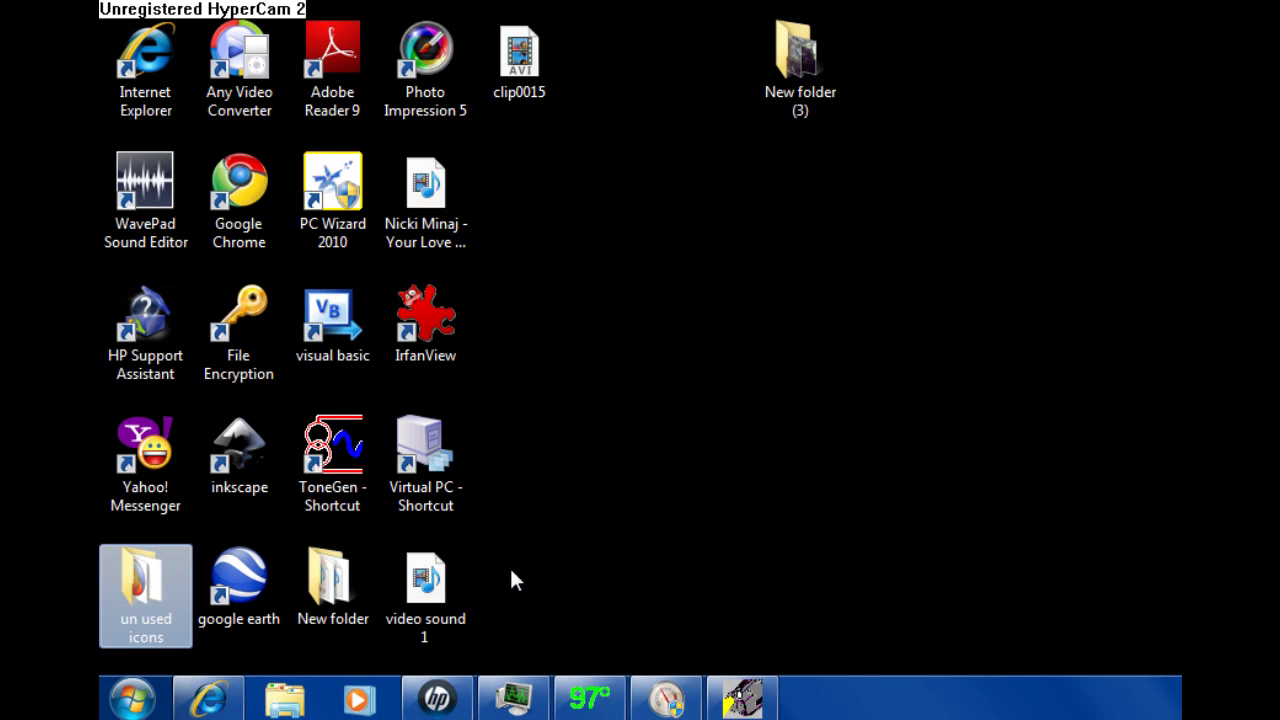
left_click_drag(1112, 0, 757, 122)
Show the Startup list with its columns widened to read each item.
left_click(580, 158)
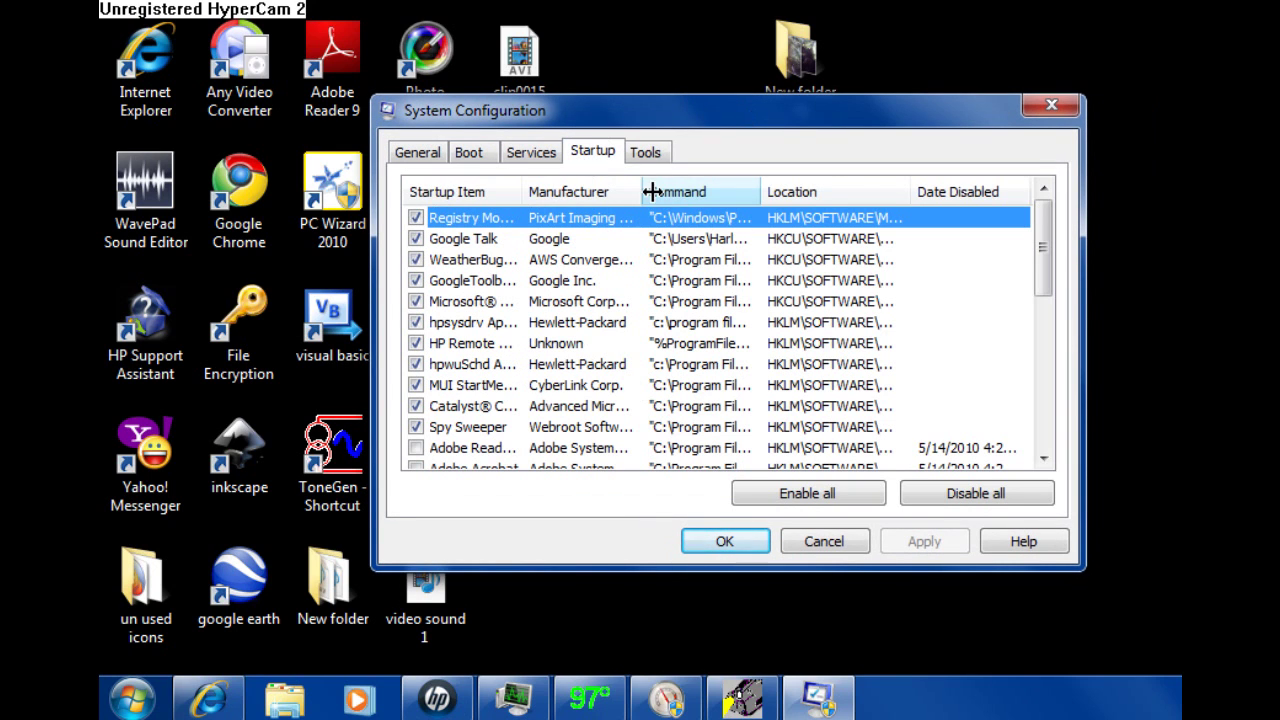
left_click_drag(524, 191, 737, 193)
left_click_drag(1055, 245, 1048, 265)
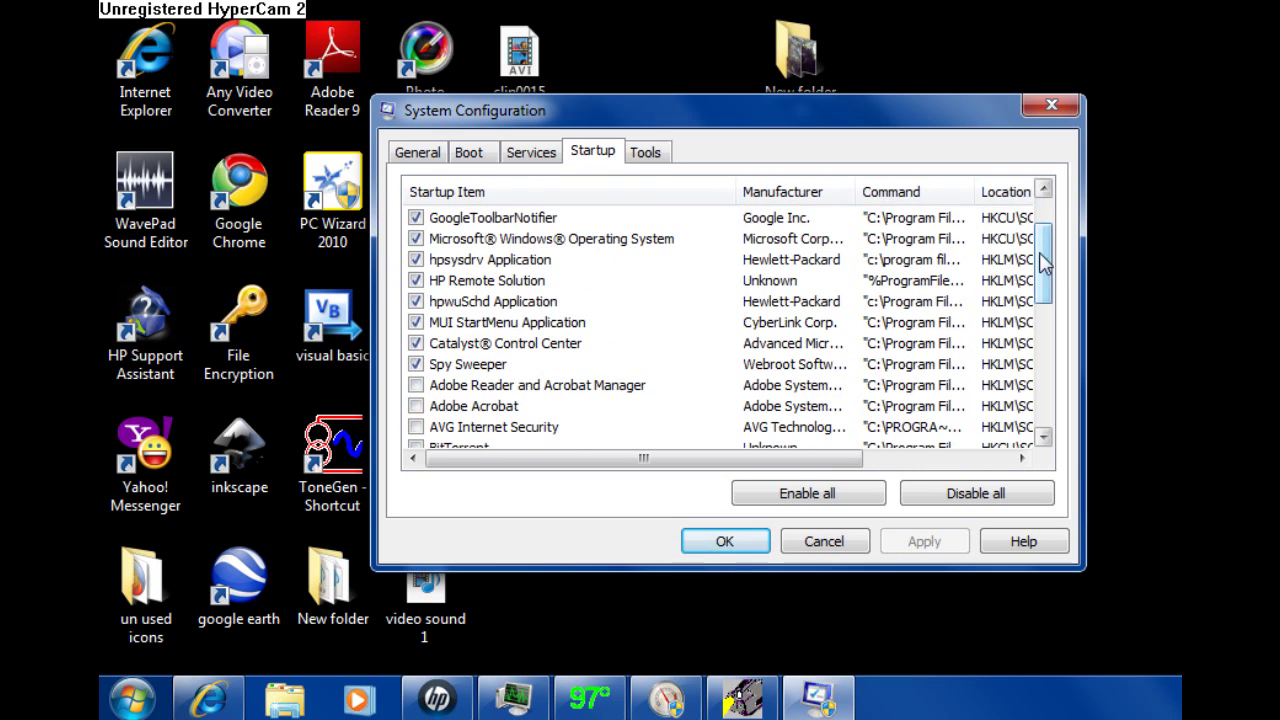
left_click_drag(727, 460, 862, 466)
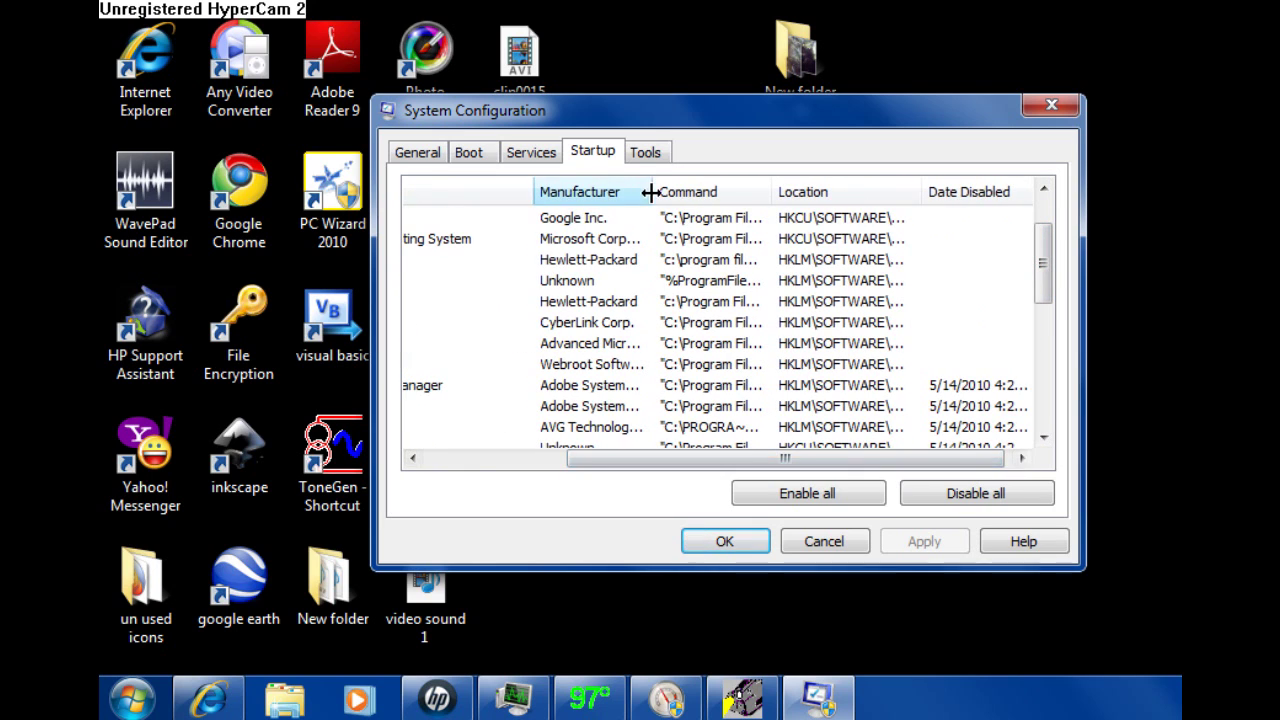
left_click_drag(647, 191, 806, 191)
left_click_drag(651, 466, 530, 463)
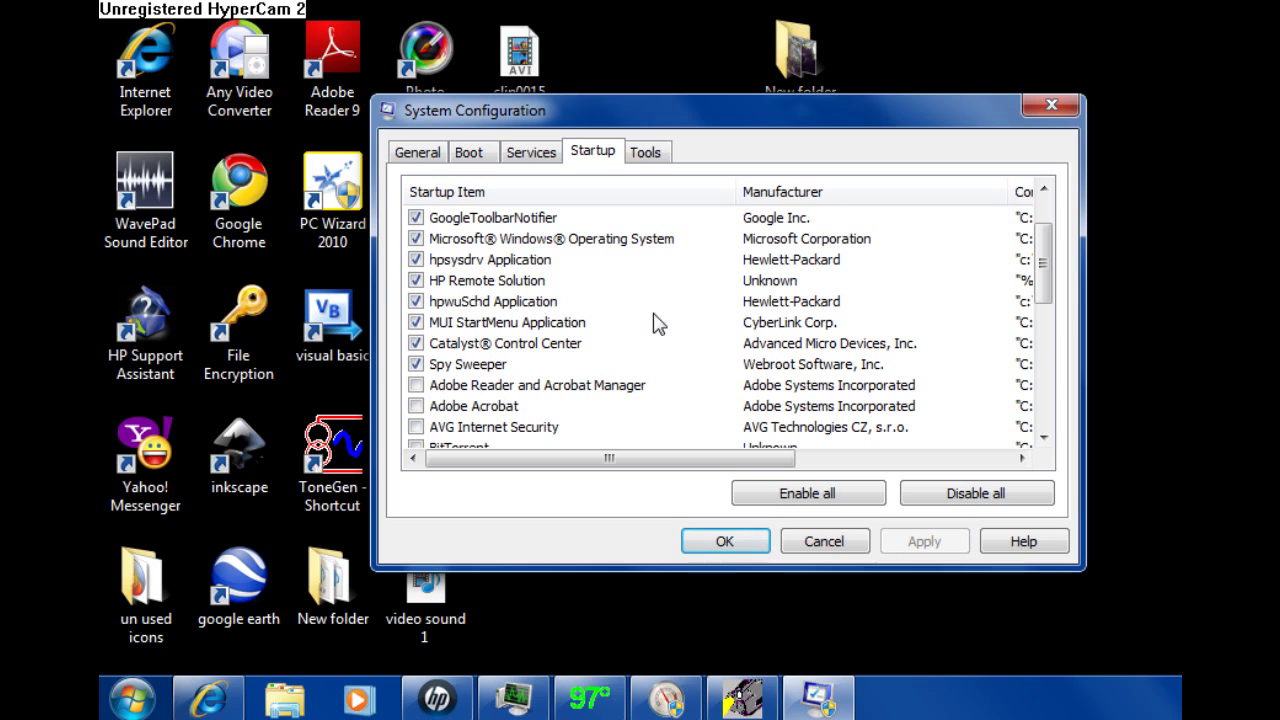
left_click_drag(1050, 264, 1024, 340)
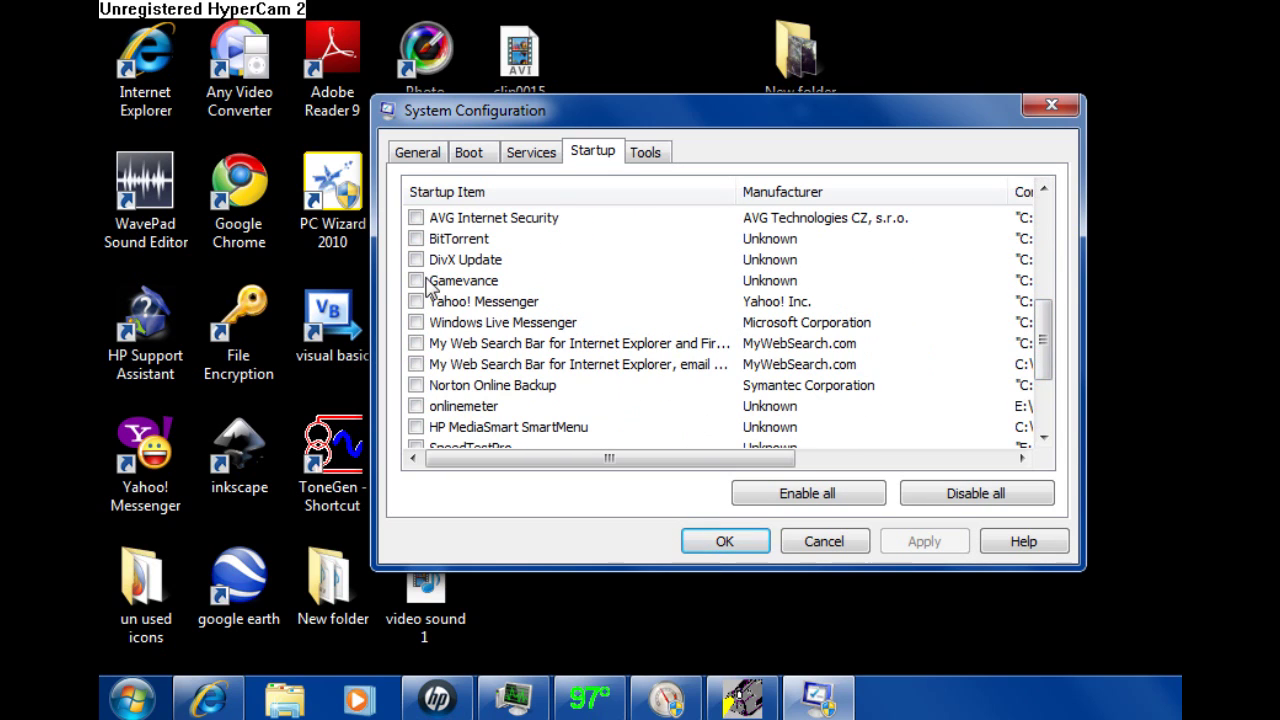
Tick Yahoo! Messenger, apply the change and confirm with OK.
left_click(415, 301)
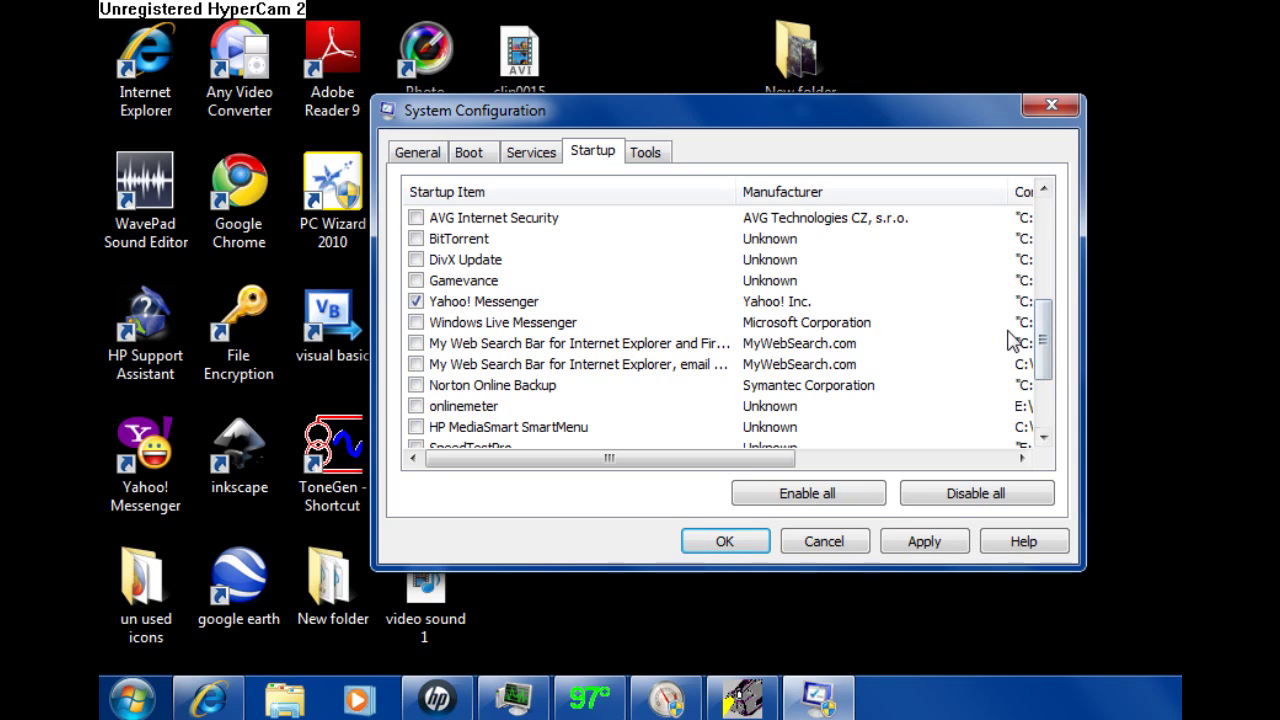
left_click_drag(1043, 344, 1045, 398)
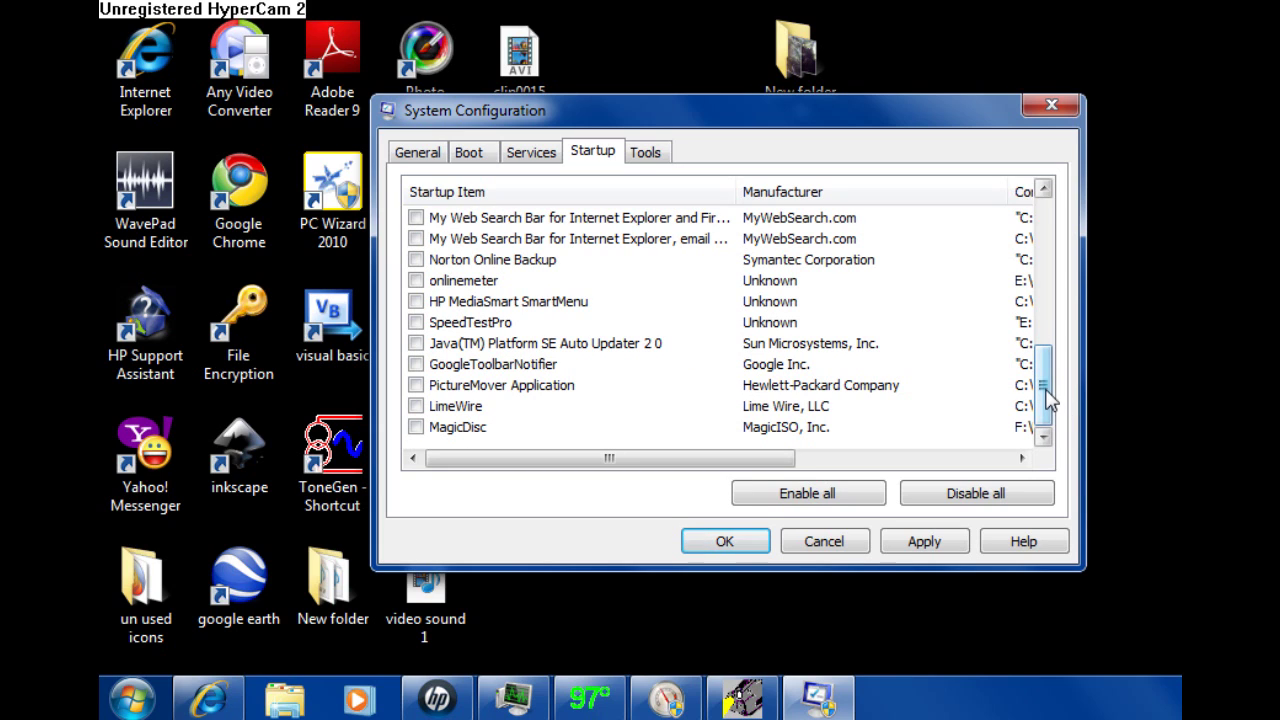
left_click_drag(1046, 398, 1060, 233)
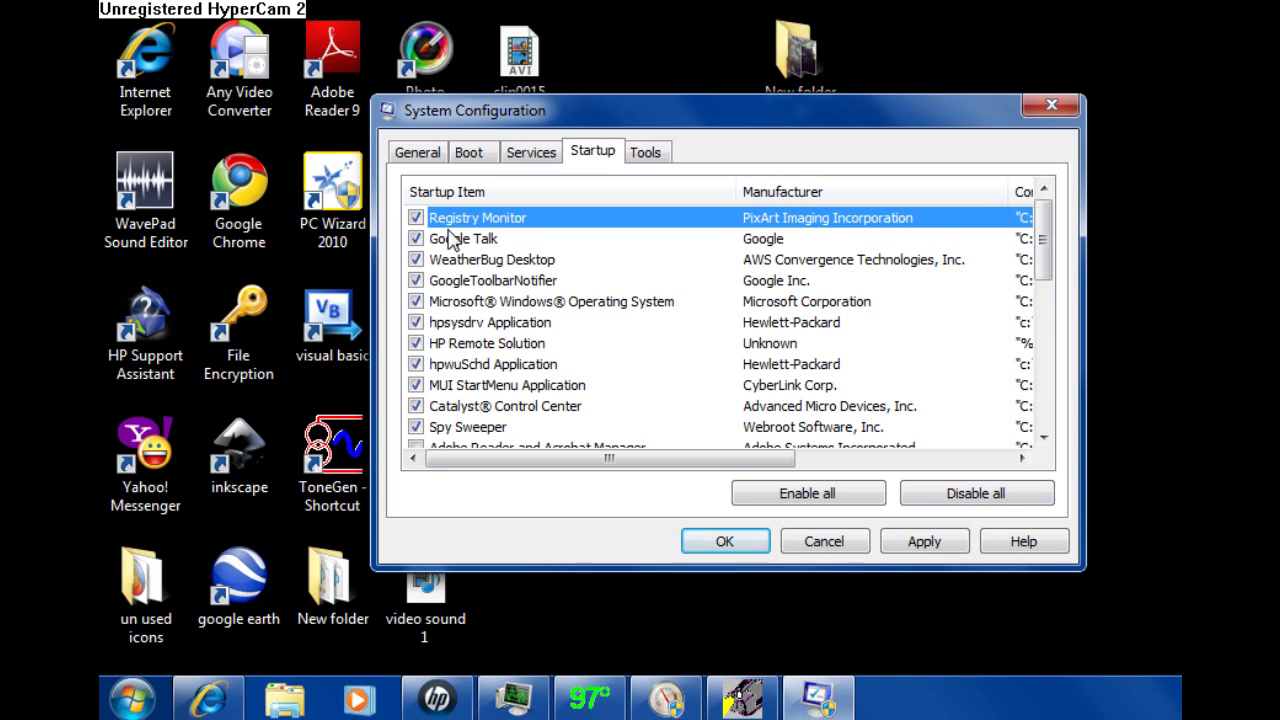
left_click(913, 546)
left_click(725, 541)
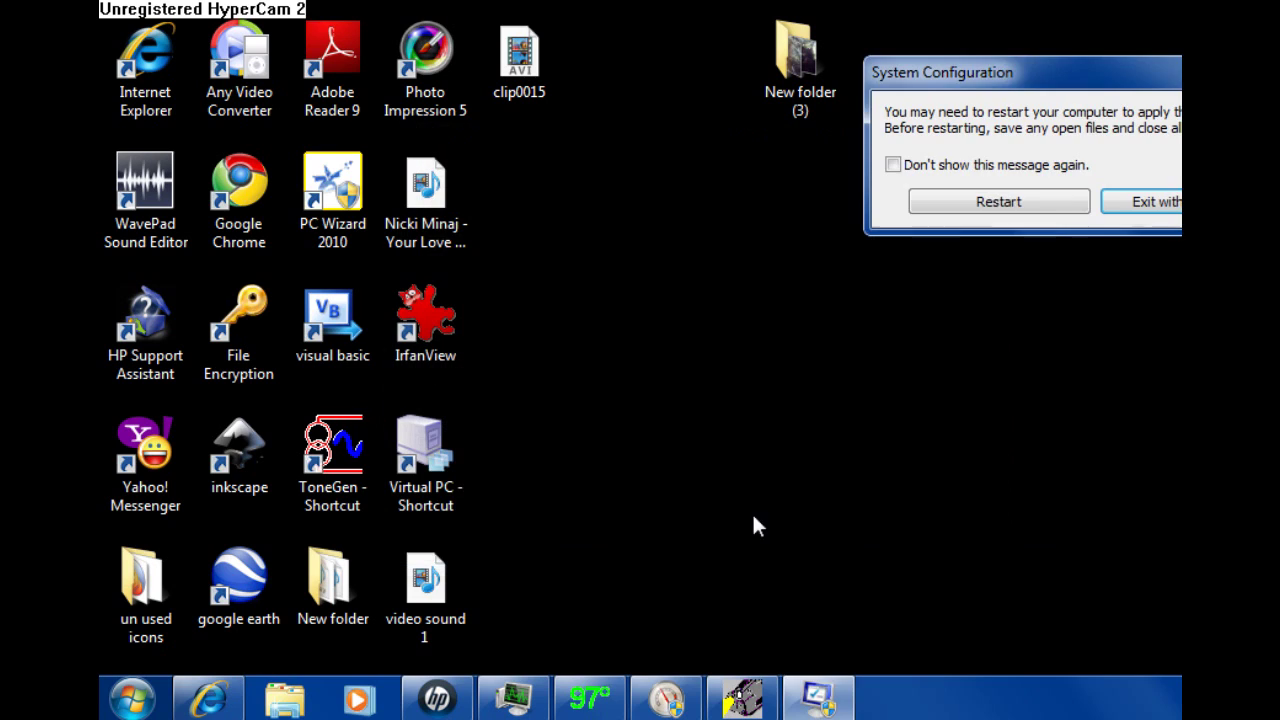
Exit the System Configuration restart prompt without restarting, then bring up the Start menu.
left_click_drag(1105, 92, 759, 118)
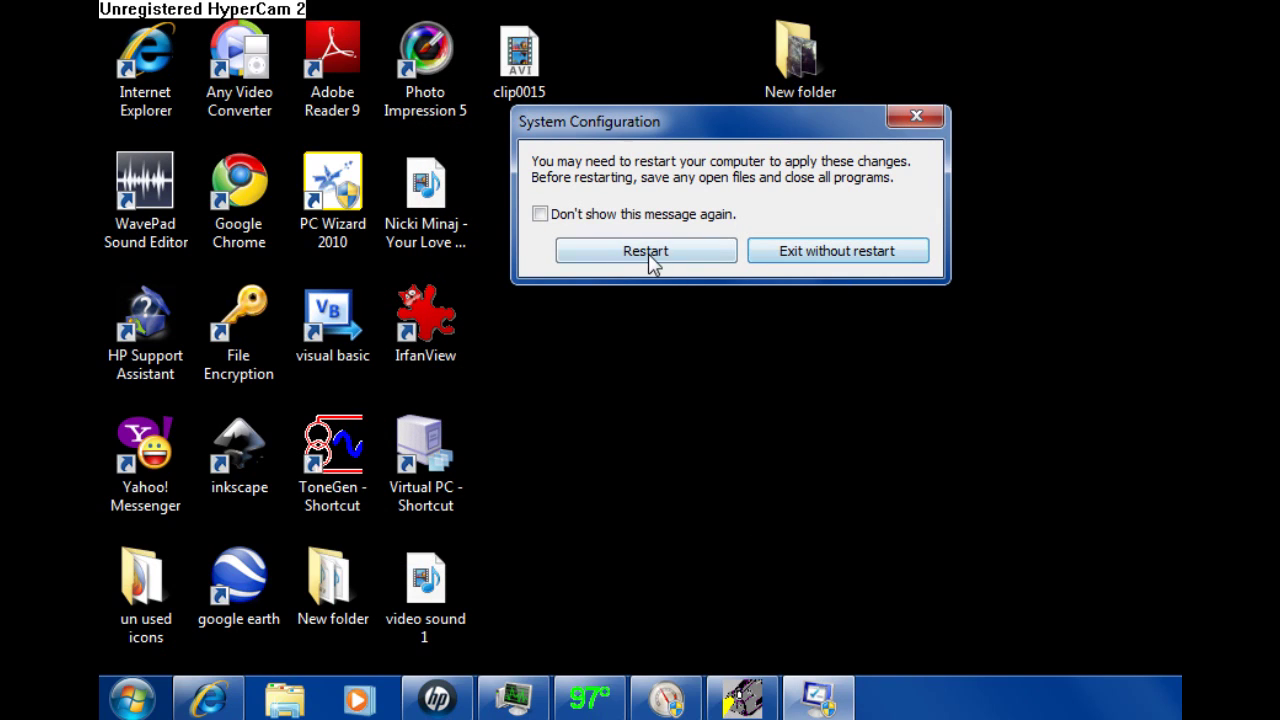
left_click(849, 250)
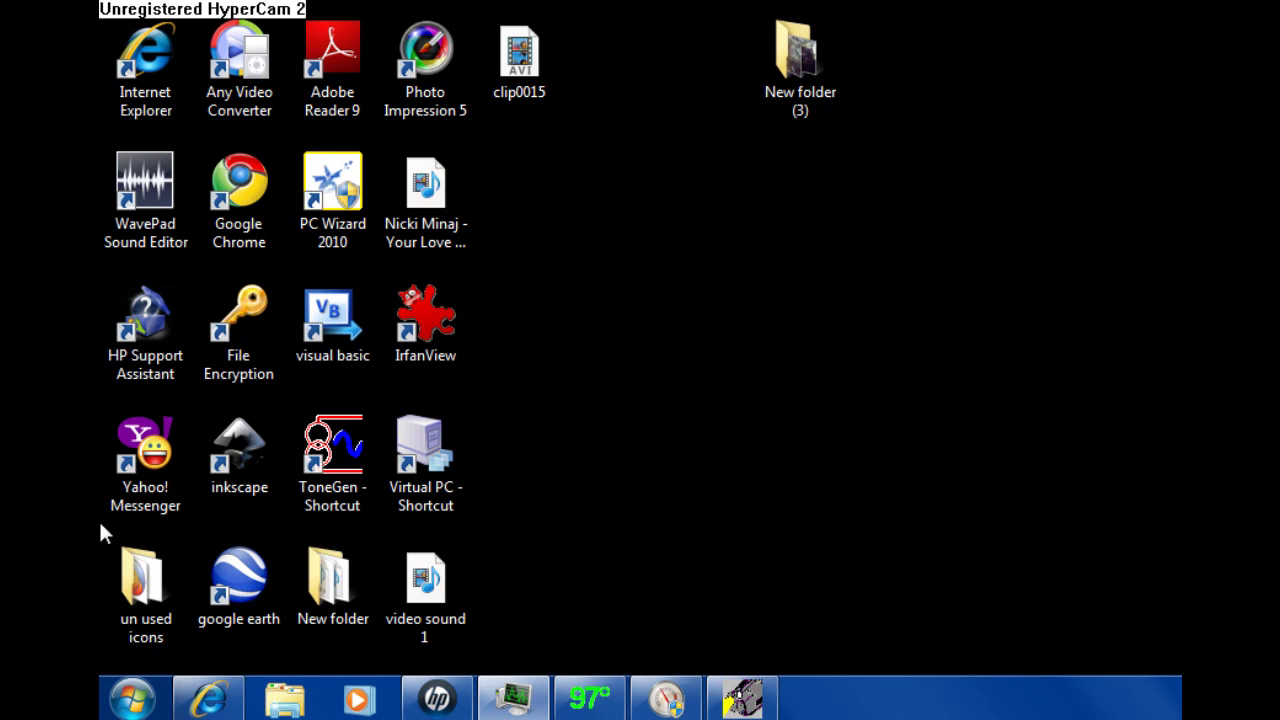
left_click(132, 698)
Launch Disk Defragmenter from System Tools, review C: 1% and SYSTEM 13% fragmentation, then close it.
left_click(200, 592)
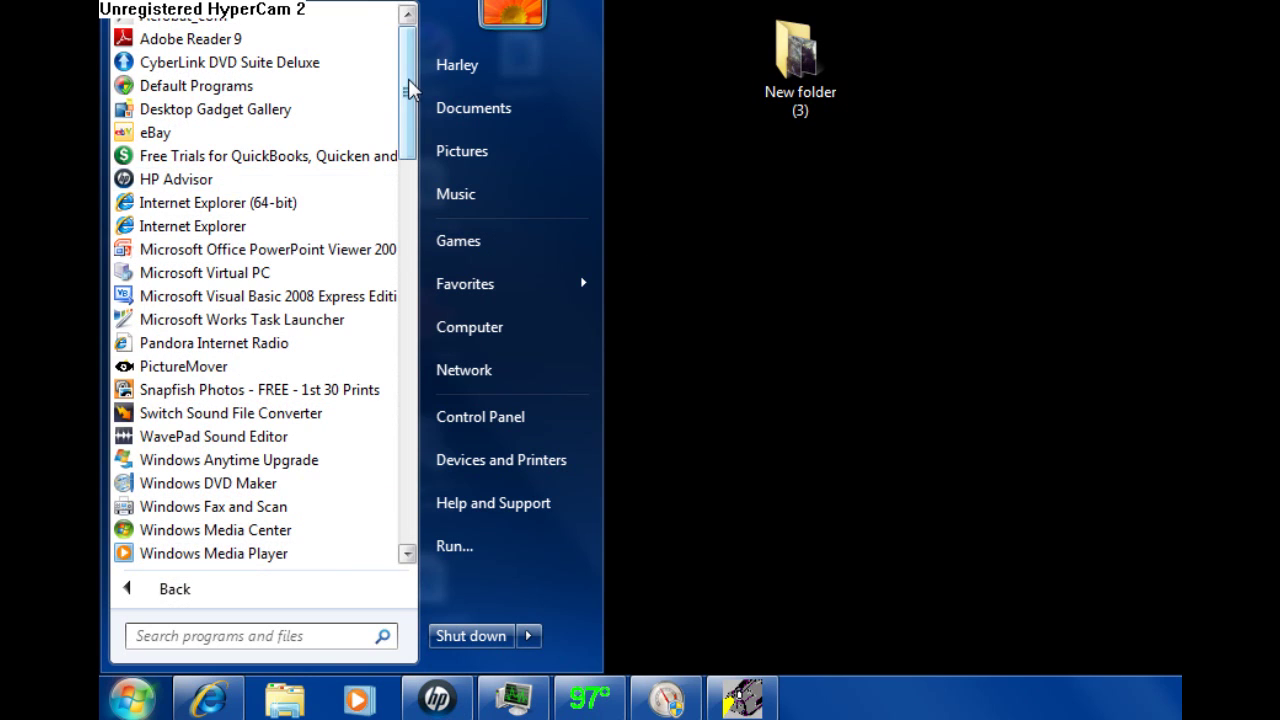
left_click_drag(410, 90, 412, 194)
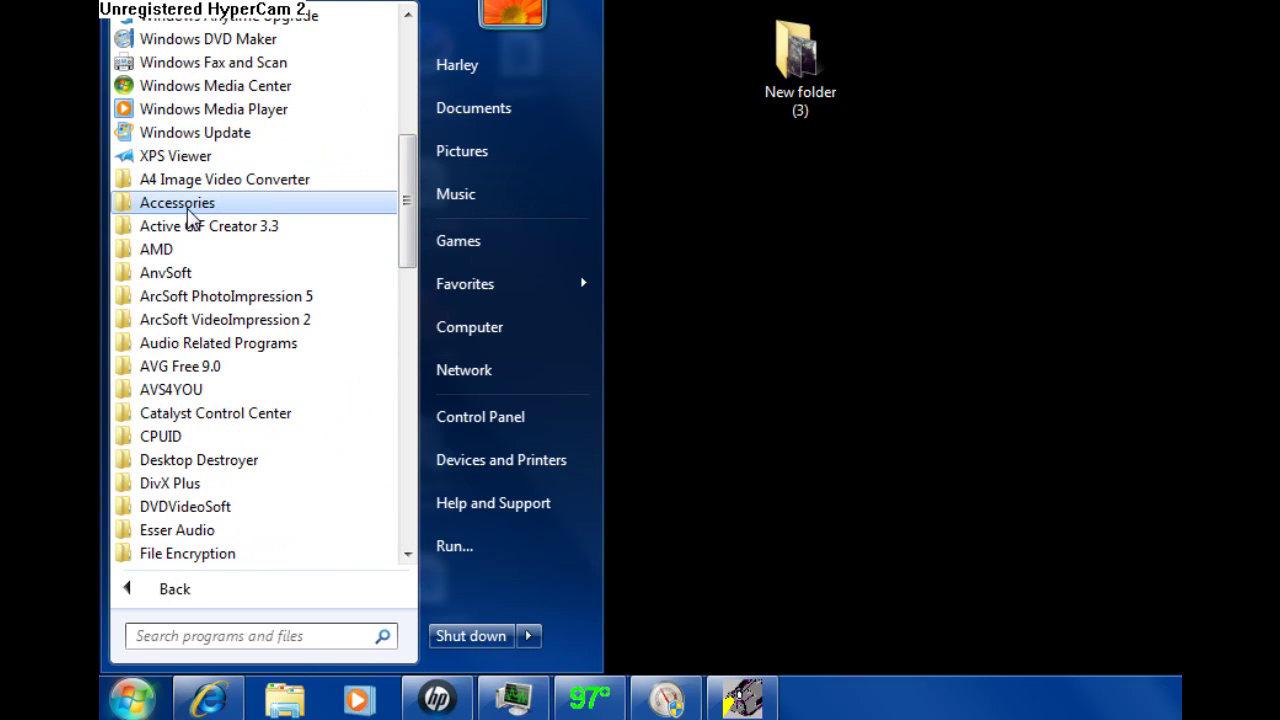
left_click(188, 206)
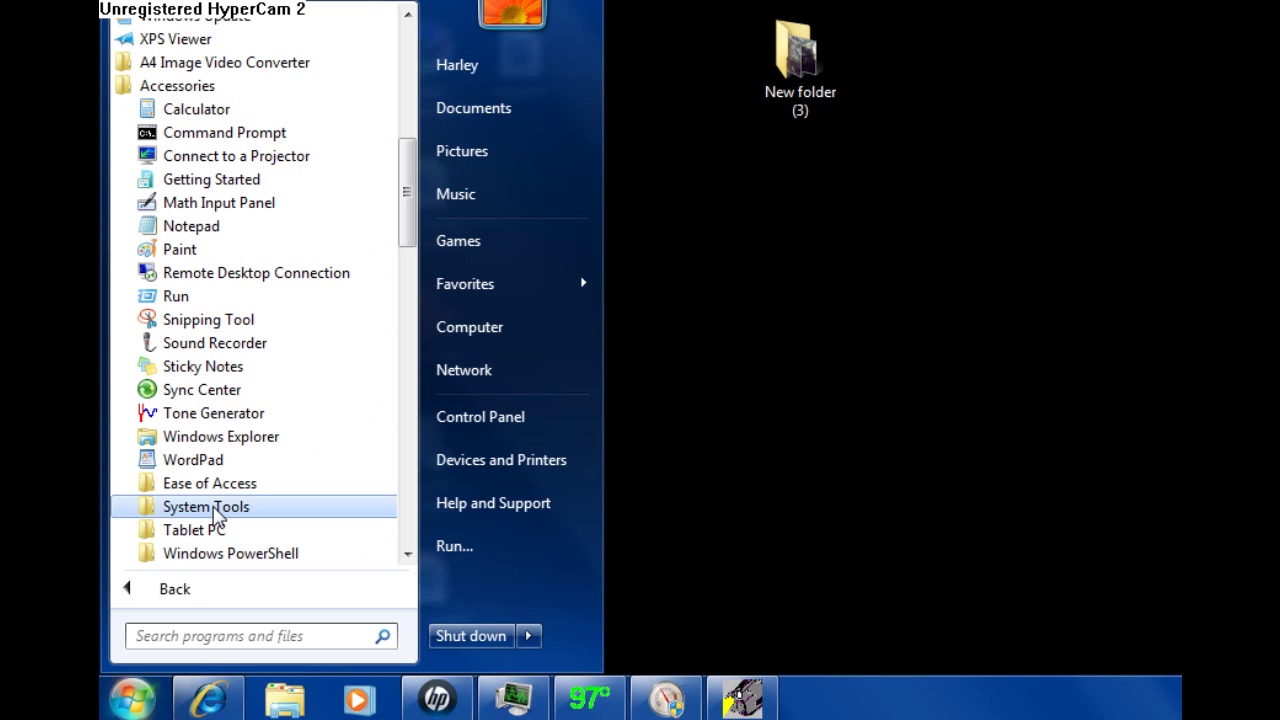
left_click(213, 509)
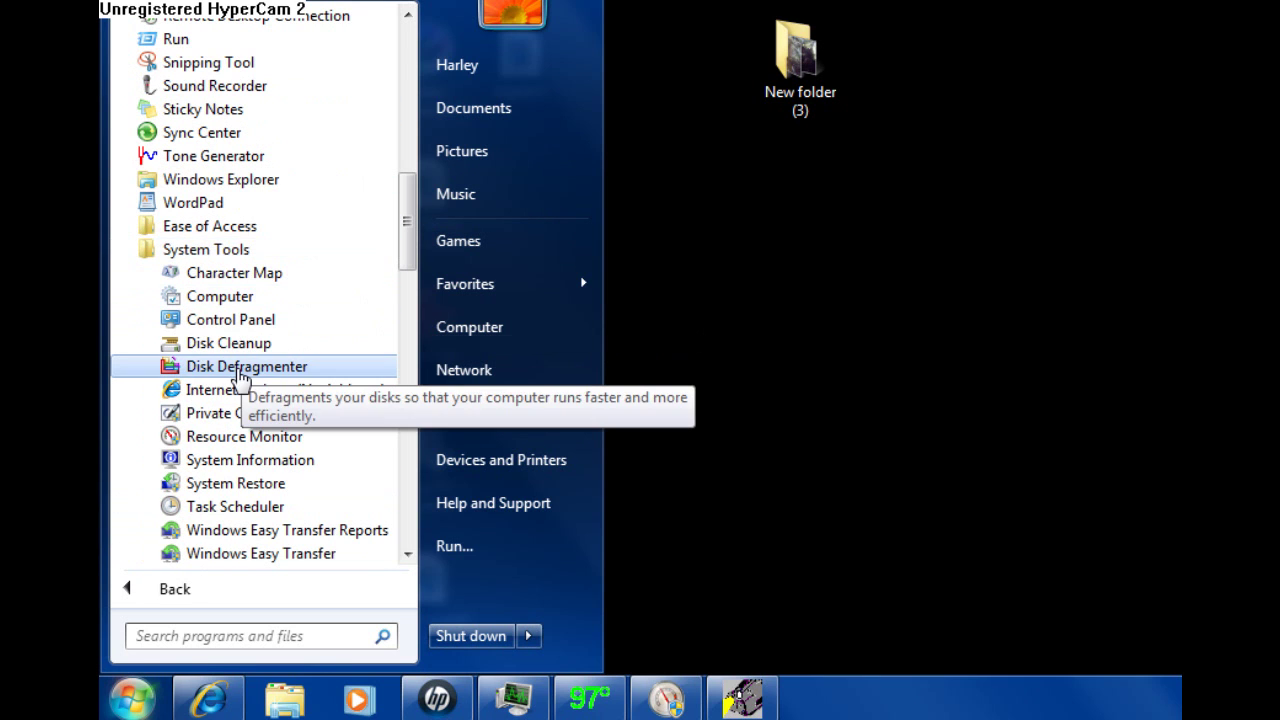
left_click(239, 370)
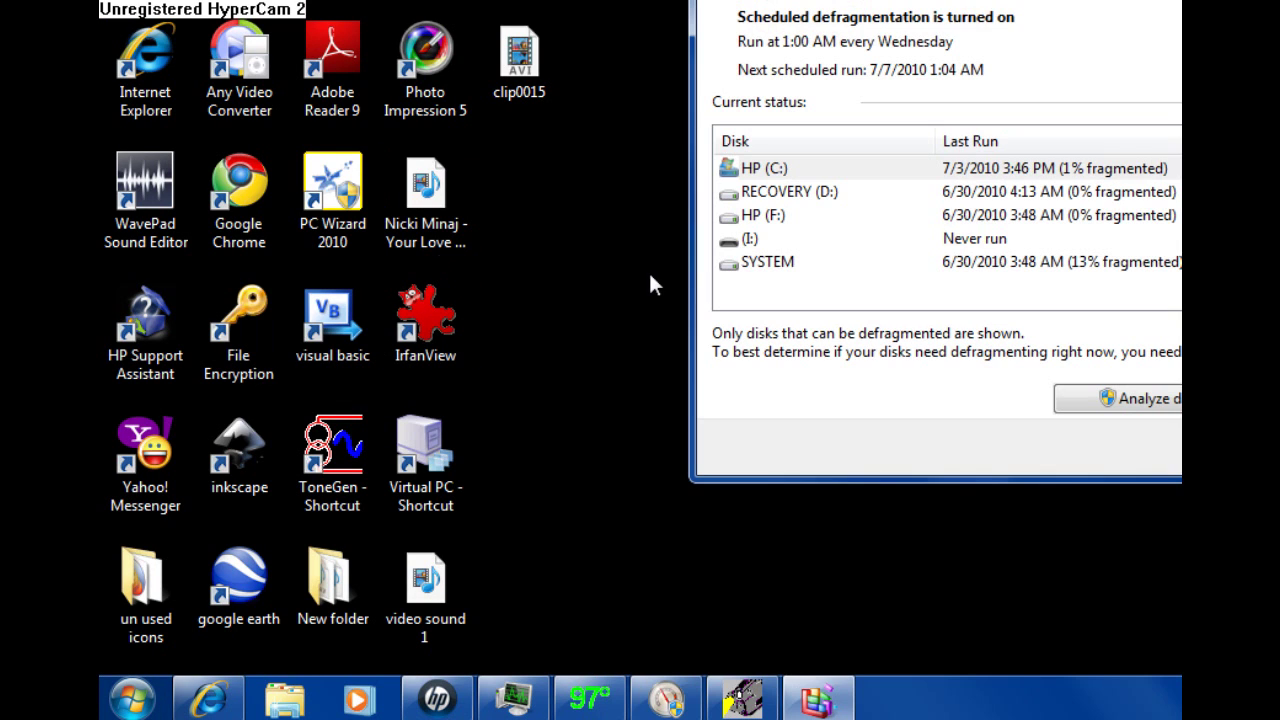
left_click_drag(1107, 0, 785, 52)
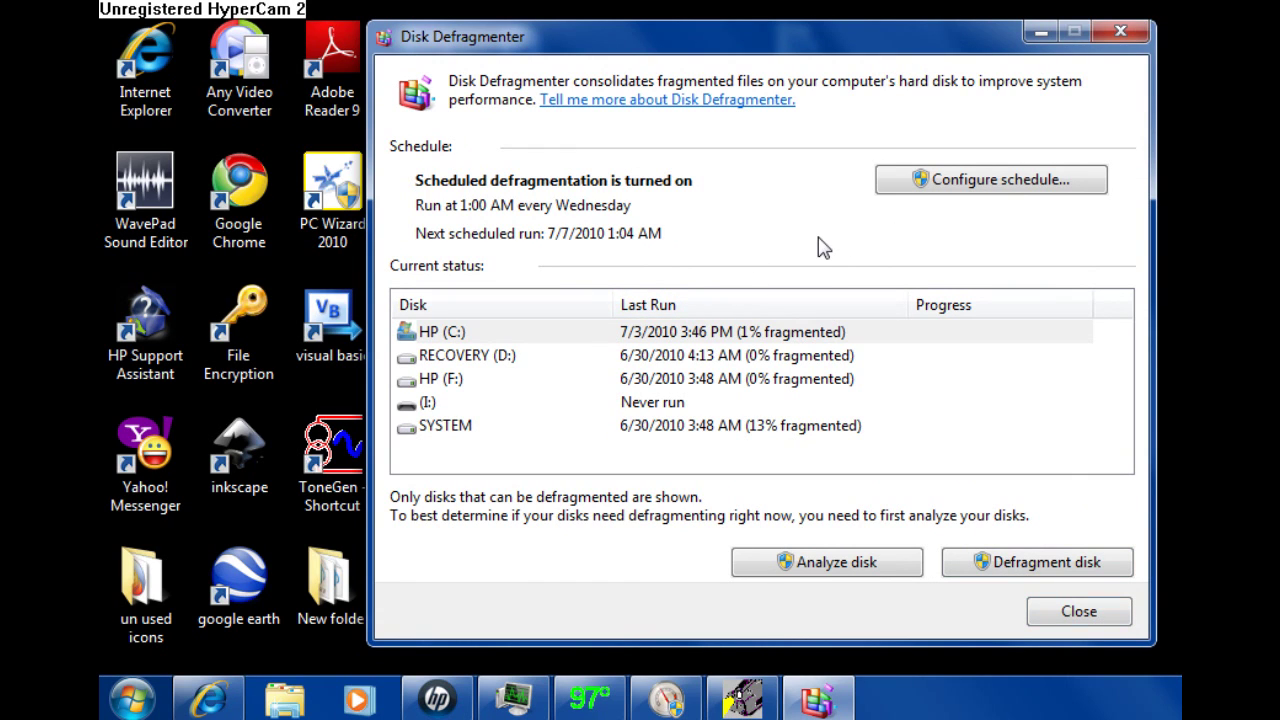
left_click(1121, 32)
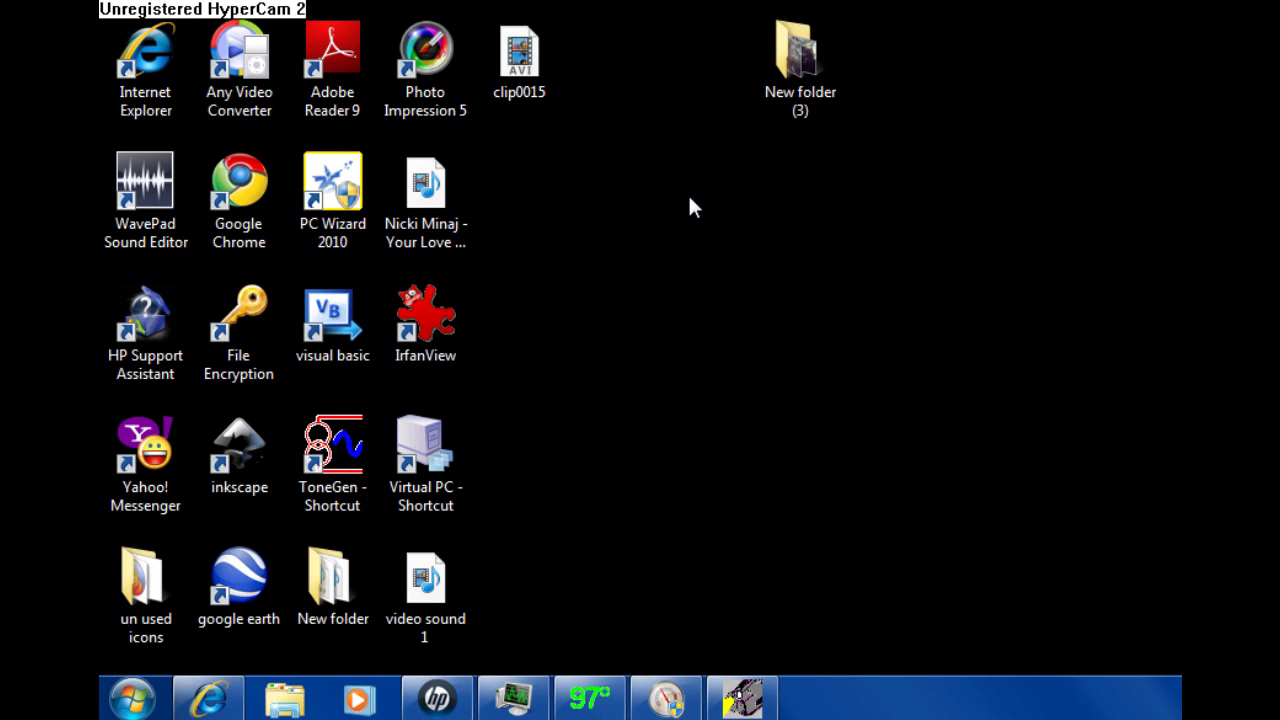
Restore the HyperCam 2 window from the taskbar and drag it fully onto the screen.
left_click(743, 698)
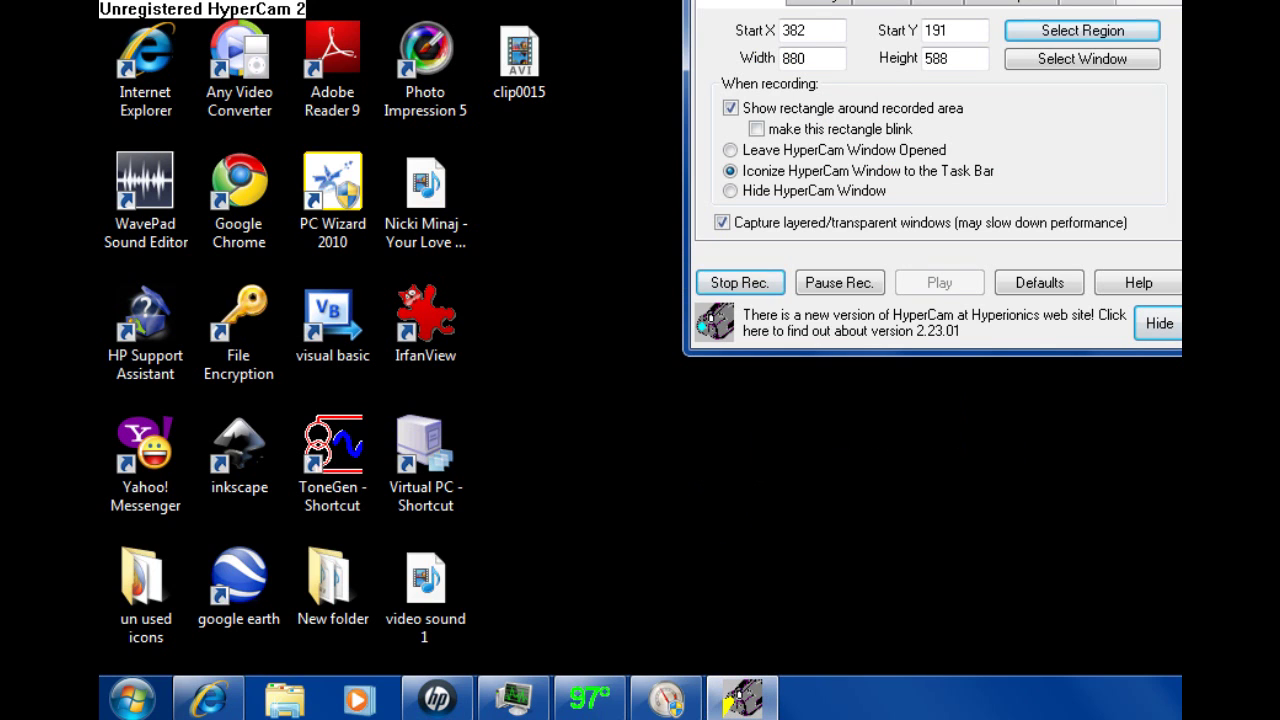
left_click_drag(1015, 0, 942, 54)
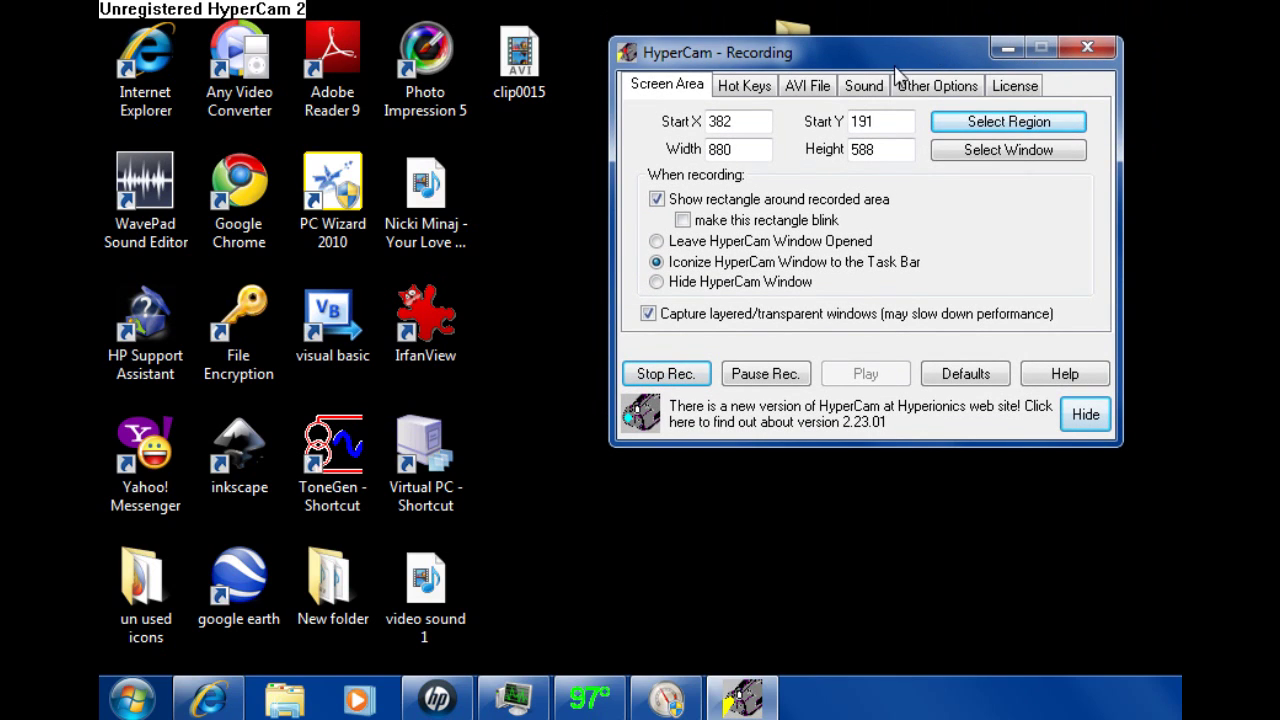